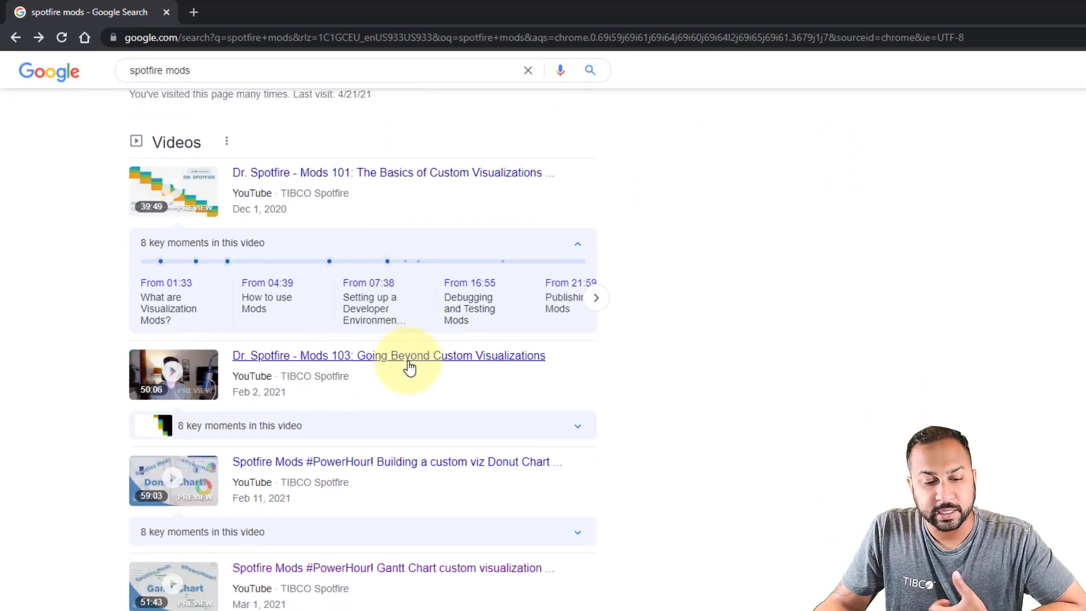
# Step: Look through the Google results for spotfire mods and open the TIBCO Spotfire Mods product page
pyautogui.scroll(-5, 410, 368)
pyautogui.scroll(1, 409, 385)
pyautogui.scroll(10, 411, 390)
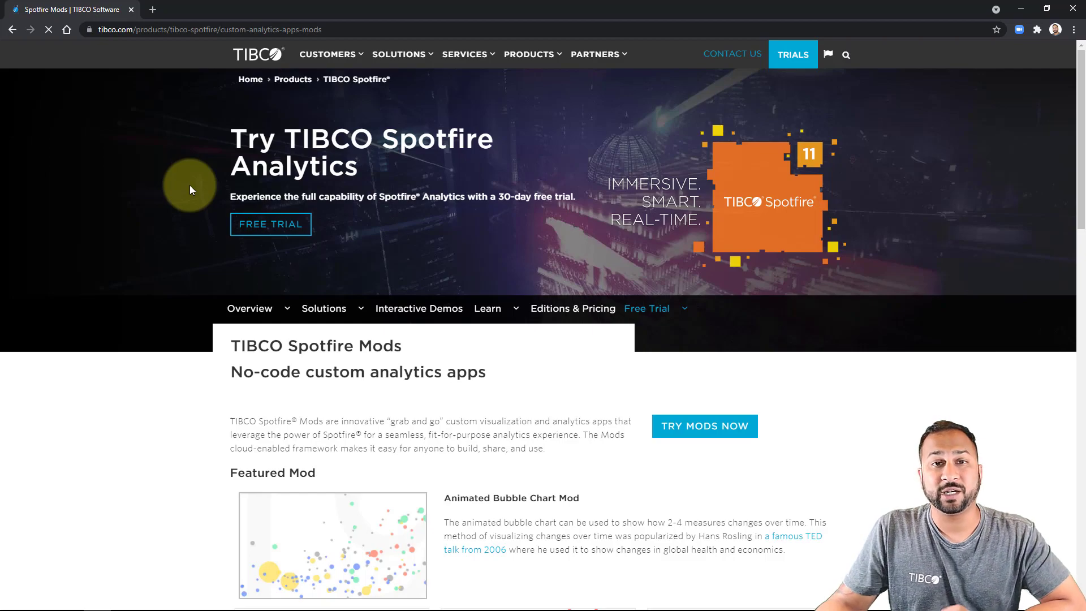
# Step: Examine the gallery of available Spotfire mods and their descriptions on the TIBCO Spotfire Mods page
pyautogui.scroll(-5, 190, 188)
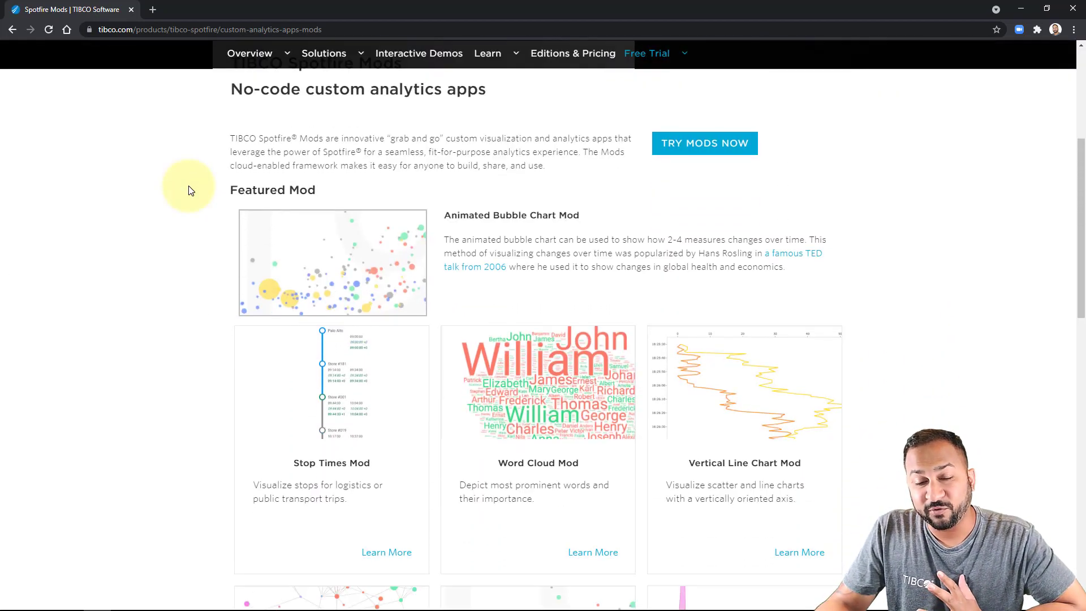
pyautogui.scroll(-1, 190, 190)
pyautogui.scroll(-1, 190, 191)
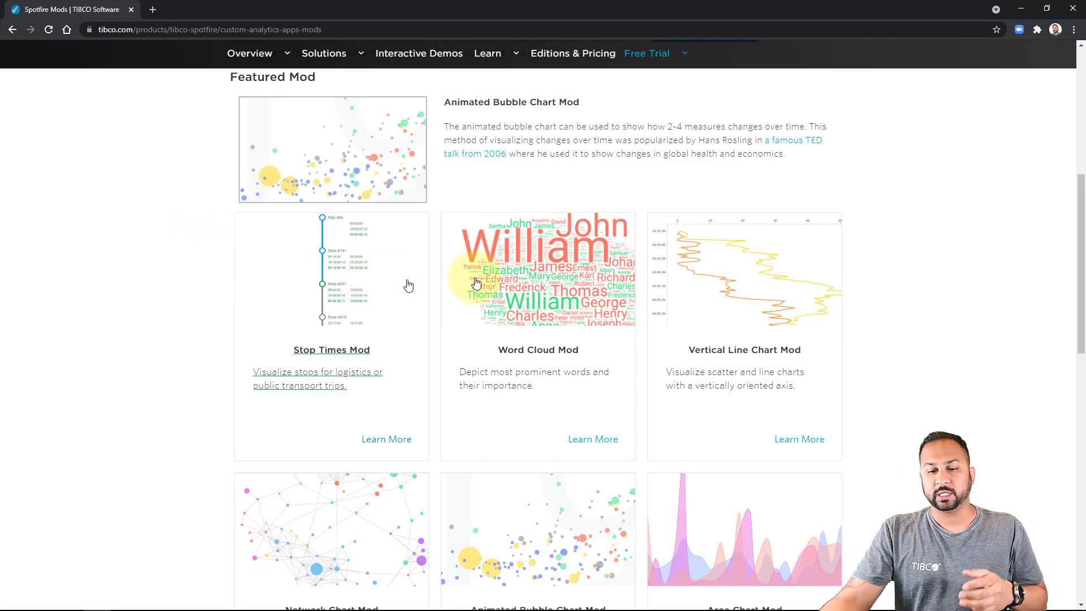
pyautogui.scroll(-2, 528, 279)
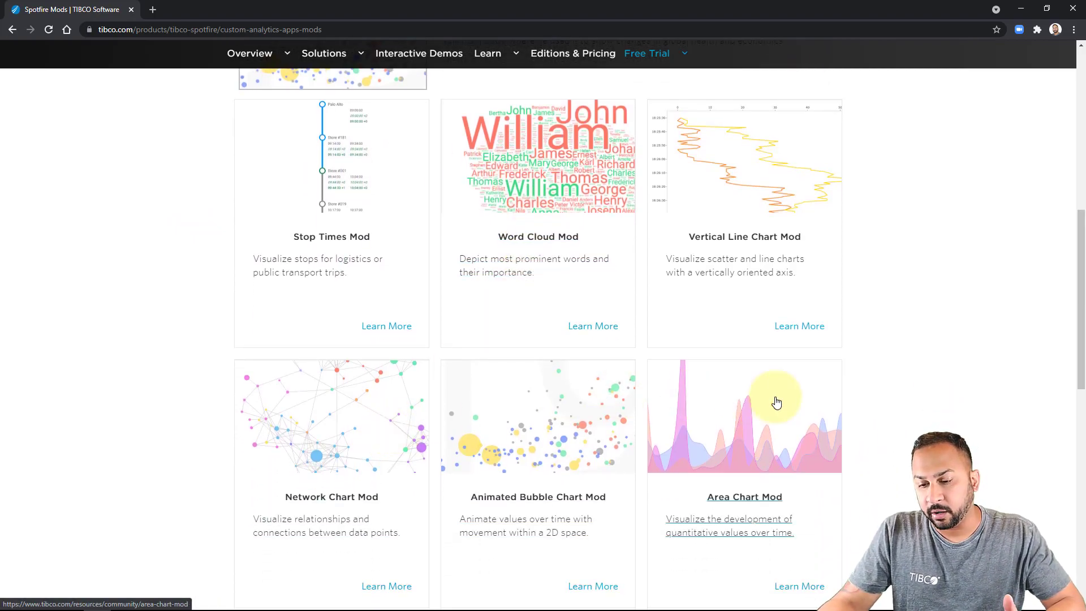
pyautogui.scroll(-6, 750, 283)
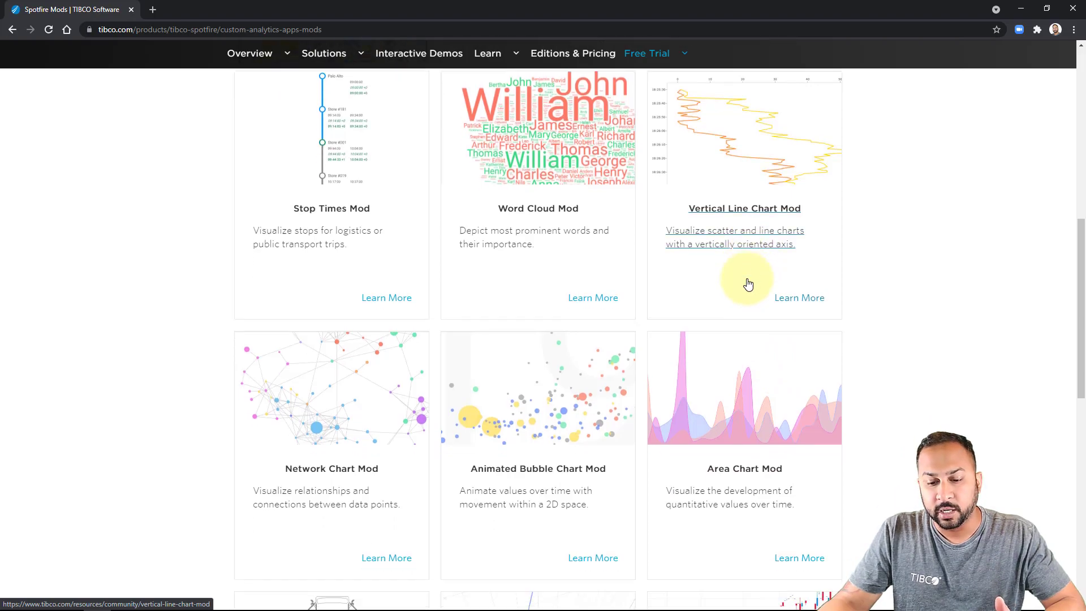
pyautogui.scroll(3, 747, 284)
pyautogui.scroll(1, 747, 284)
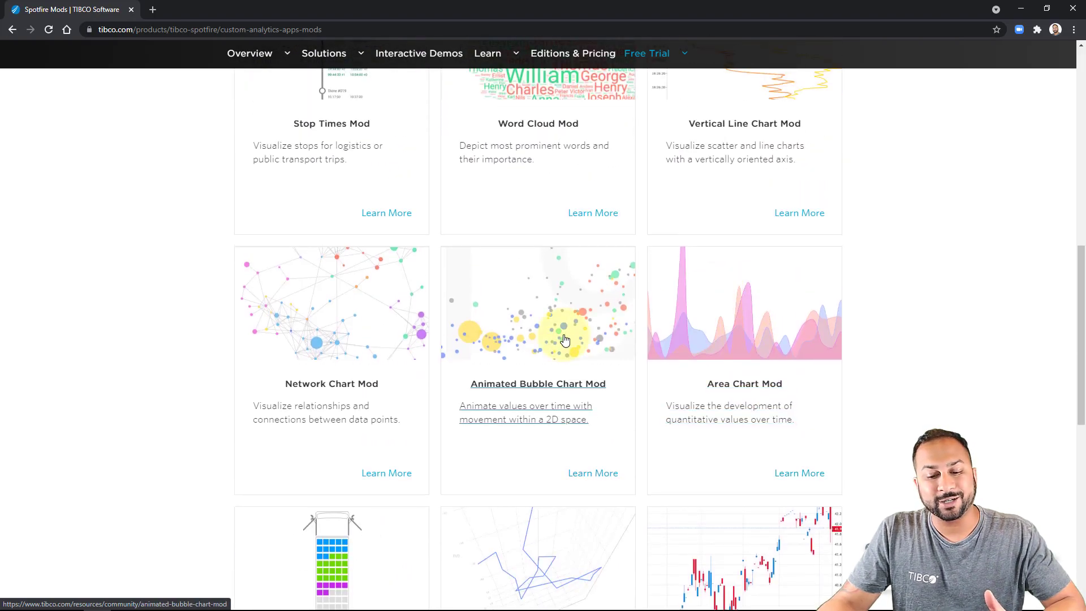
# Step: Open the Animated Bubble Chart Mod and go on to its TIBCO Community Exchange page
pyautogui.click(564, 340)
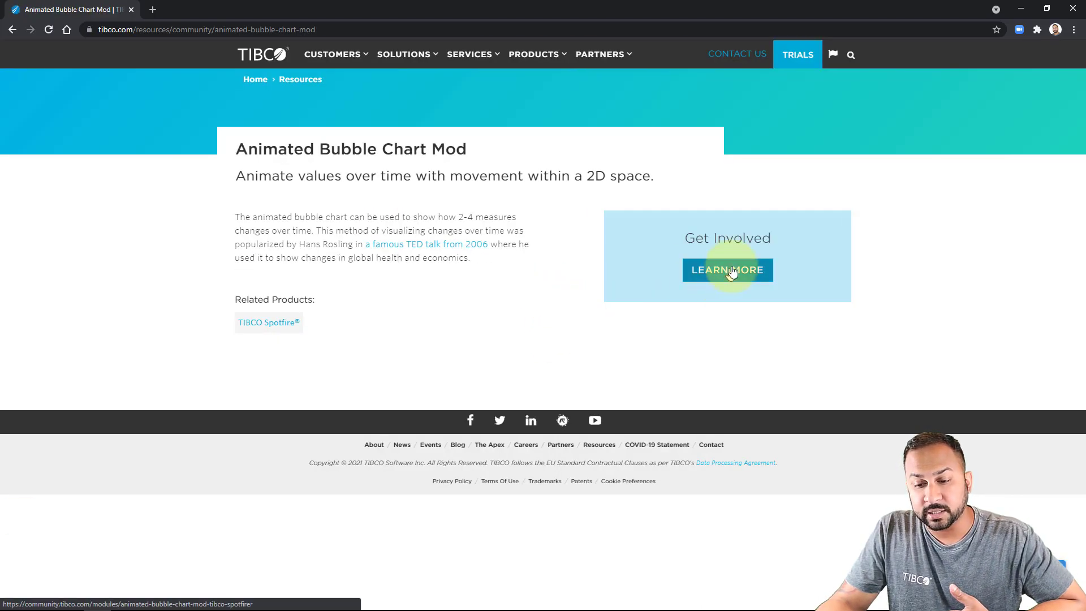
pyautogui.click(734, 272)
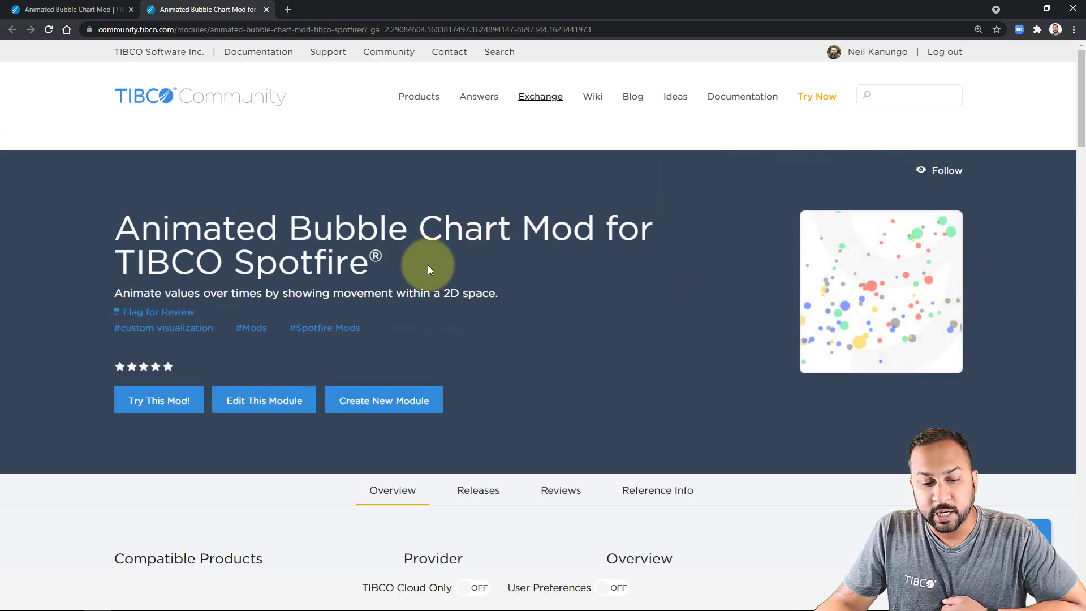
pyautogui.scroll(-2, 428, 265)
pyautogui.scroll(2, 535, 310)
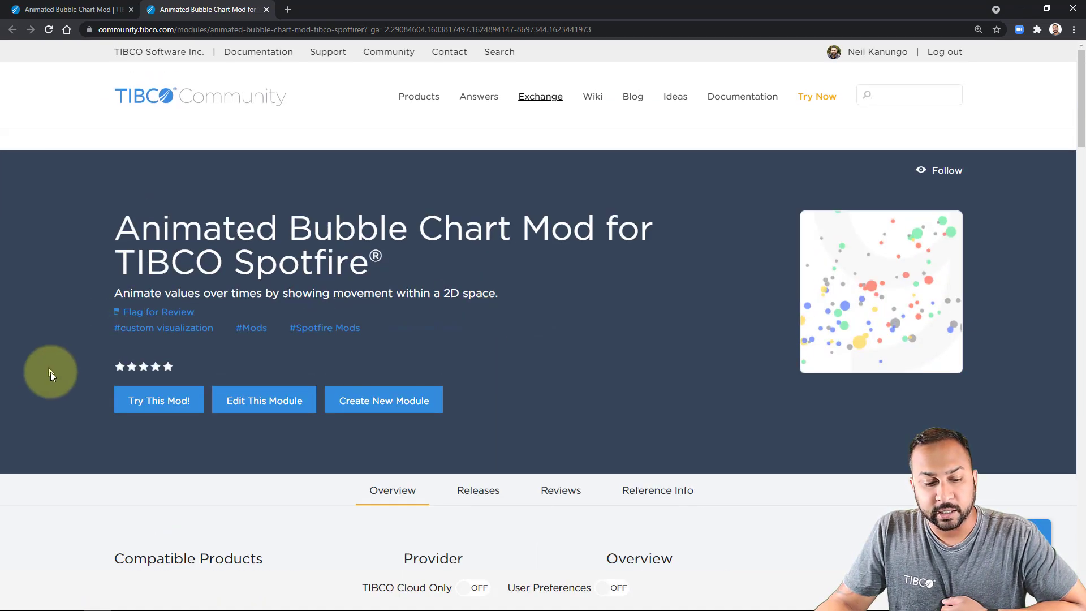
# Step: Try the Animated Bubble Chart Mod in its online demo, pause the animation, and return to the mod's community page
pyautogui.click(151, 398)
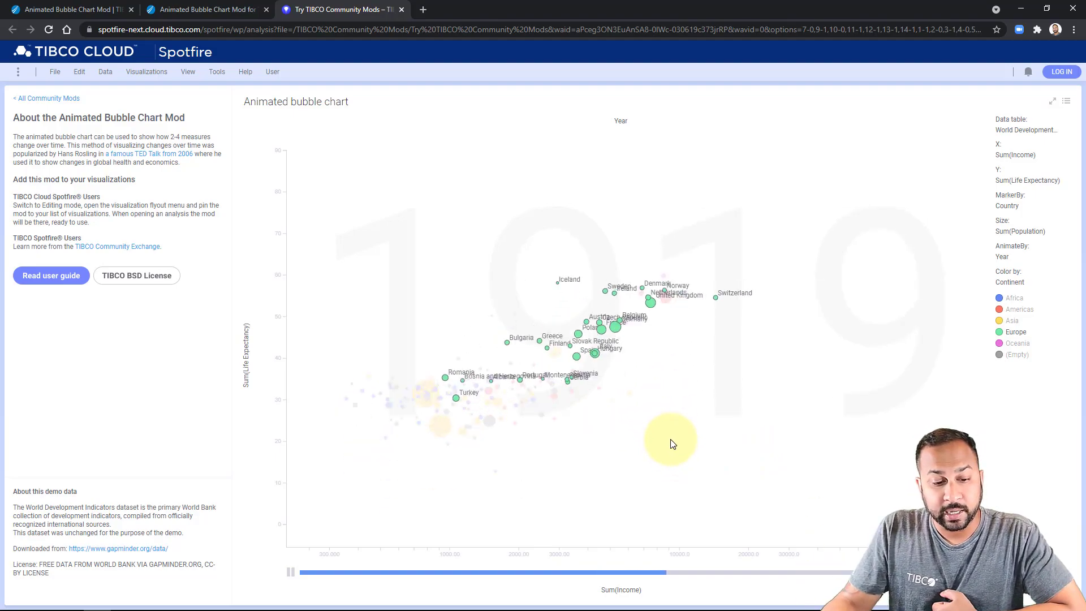
pyautogui.click(291, 572)
pyautogui.click(214, 10)
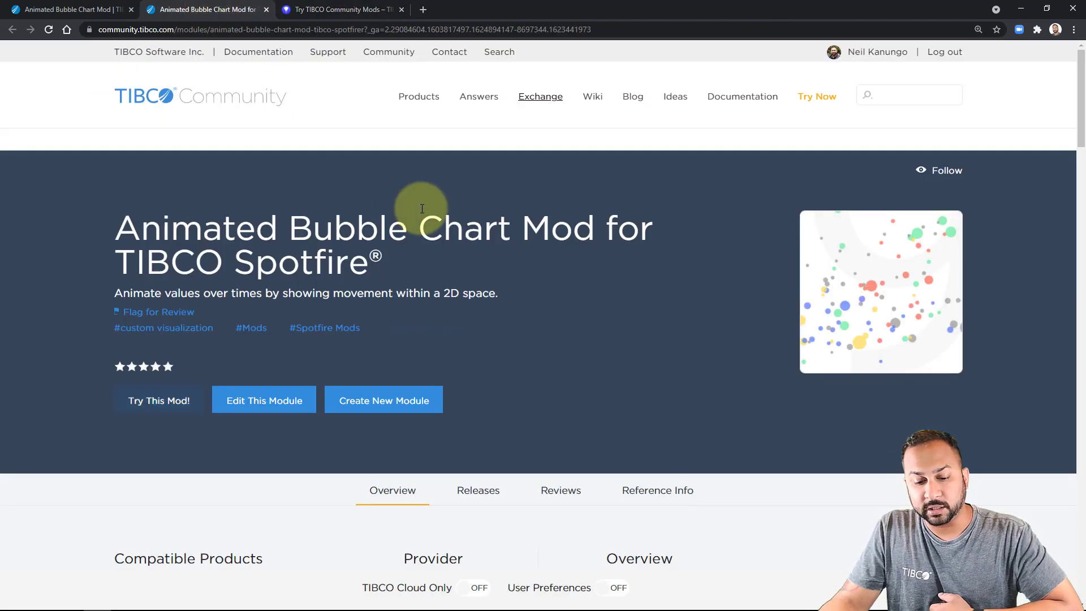
# Step: Download the Animated Bubble Chart Mod as a ZIP archive to the Desktop, keeping the suggested file name
pyautogui.scroll(-3, 422, 208)
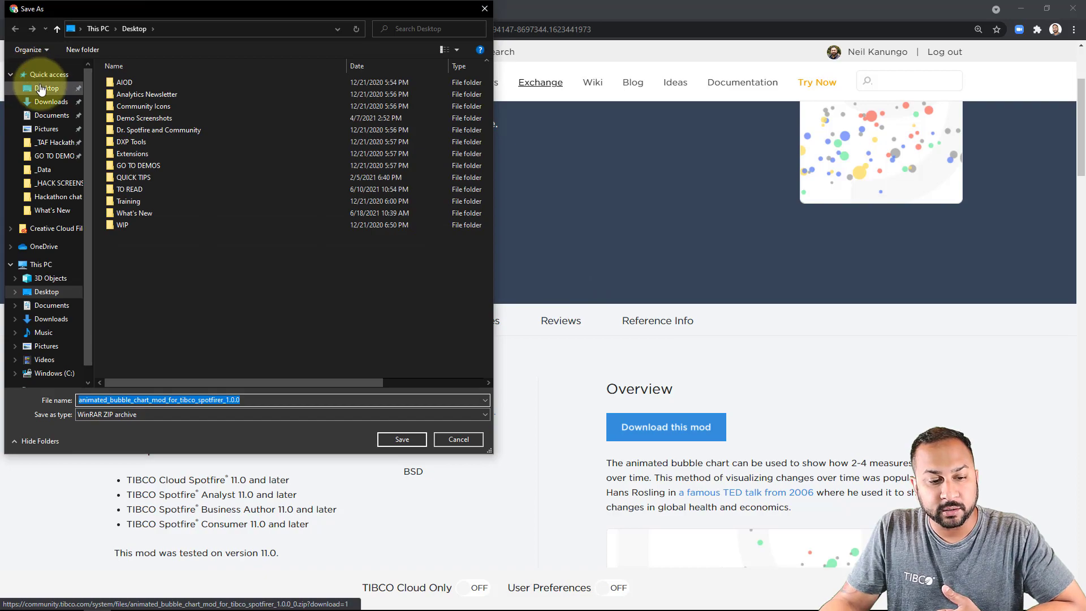
pyautogui.click(40, 89)
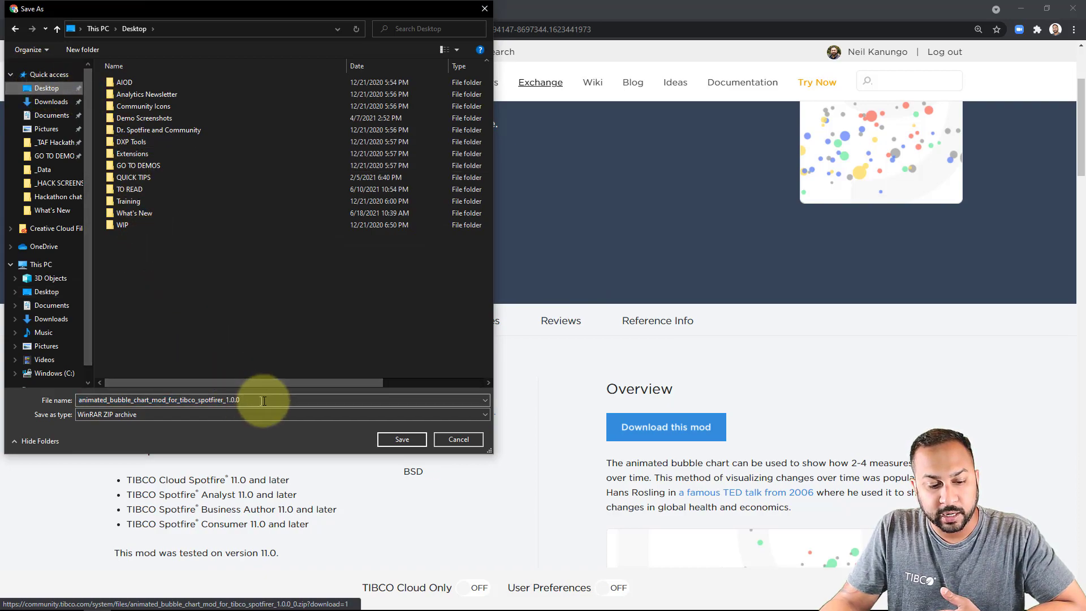
pyautogui.click(392, 441)
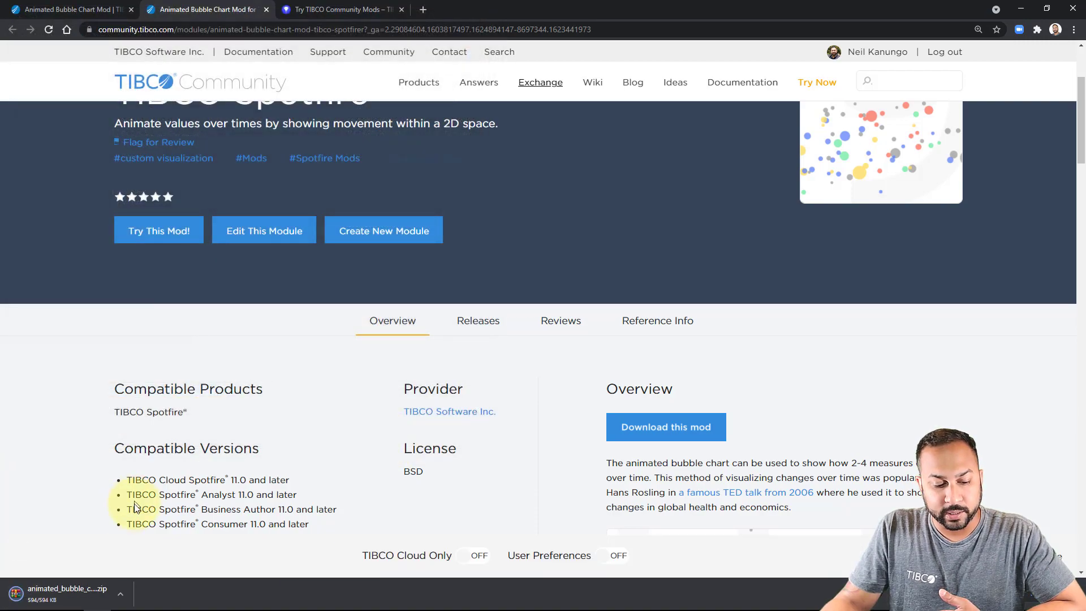
# Step: Open the downloaded mod archive in WinRAR and extract its contents to the Desktop
pyautogui.click(67, 583)
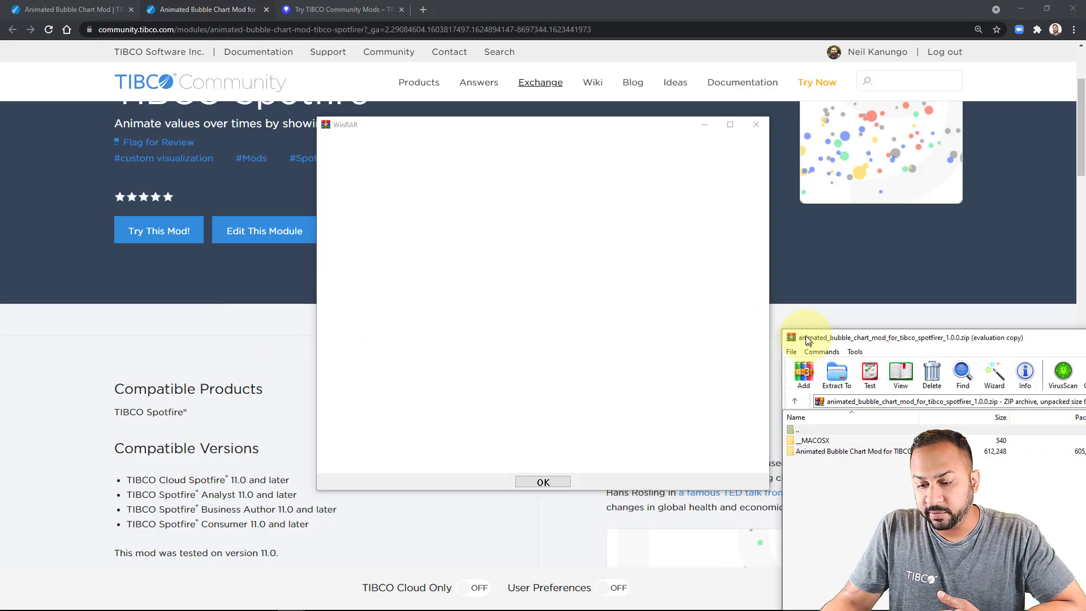
pyautogui.moveTo(807, 337); pyautogui.dragTo(272, 91)
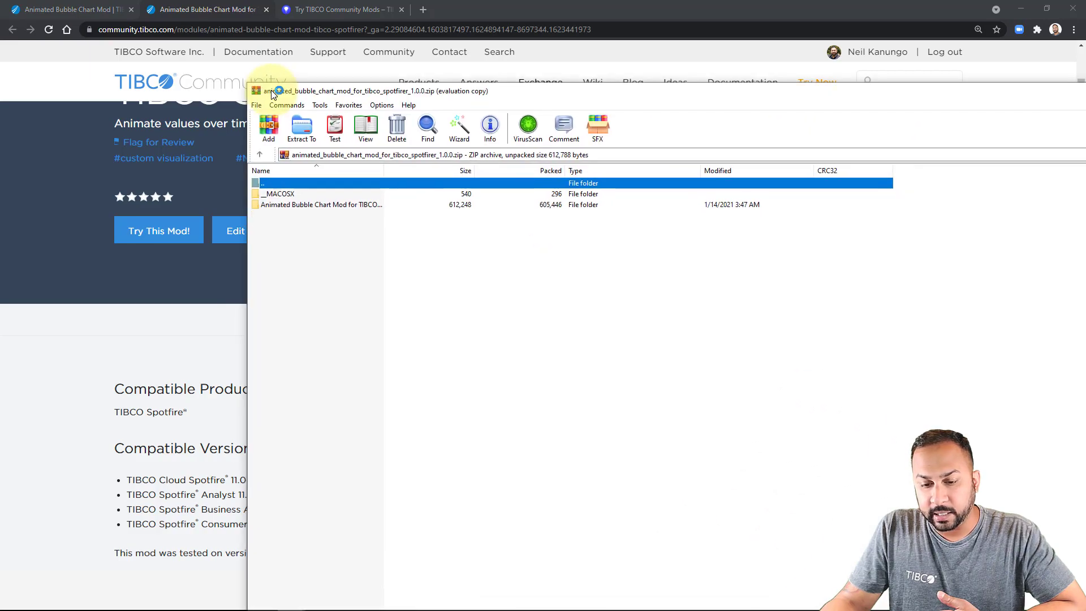
pyautogui.click(305, 134)
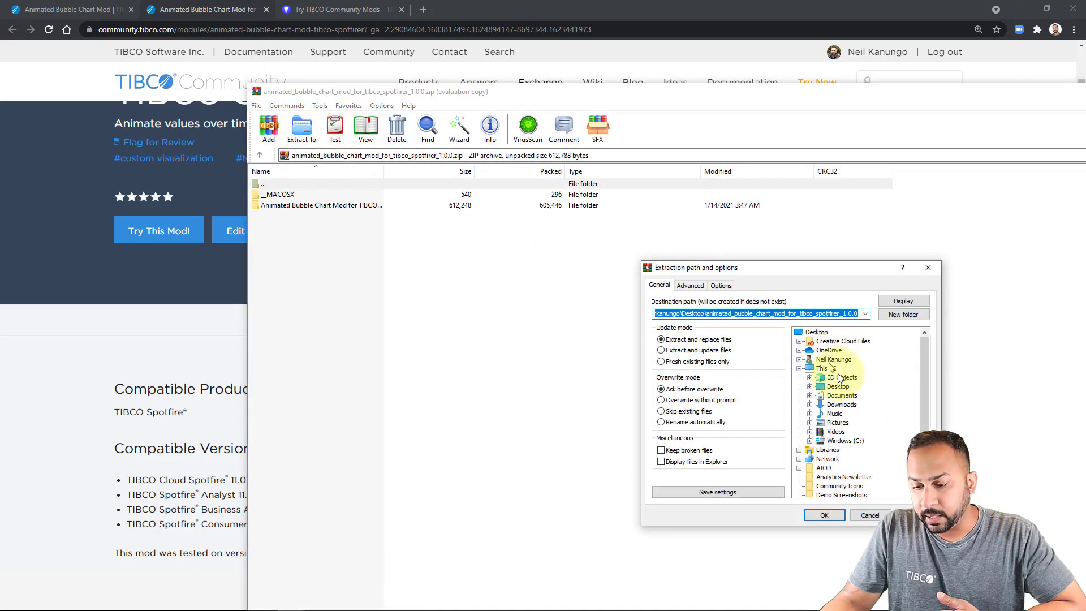
pyautogui.click(838, 387)
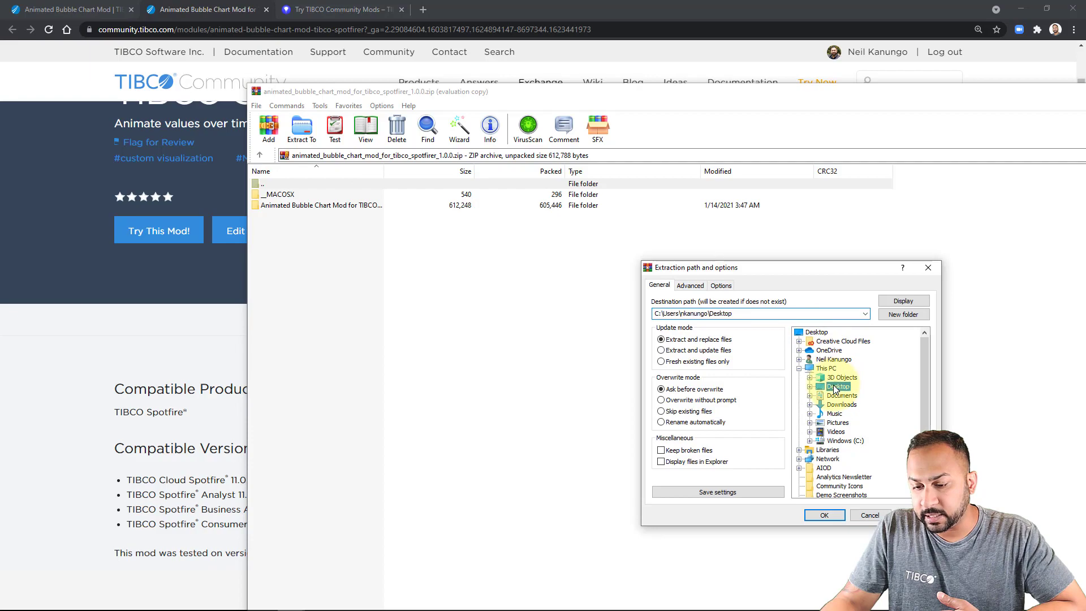
pyautogui.click(824, 515)
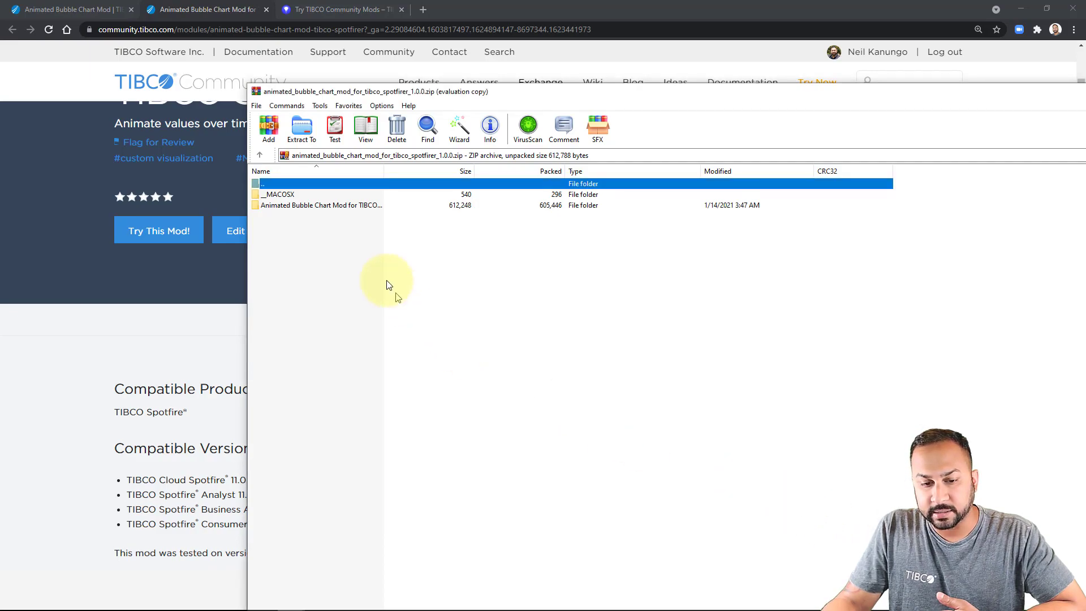
# Step: Minimize the archive window, switch to Spotfire, and add the extracted Animated bubble chart mod file to the analysis page
pyautogui.moveTo(1054, 92); pyautogui.dragTo(835, 62)
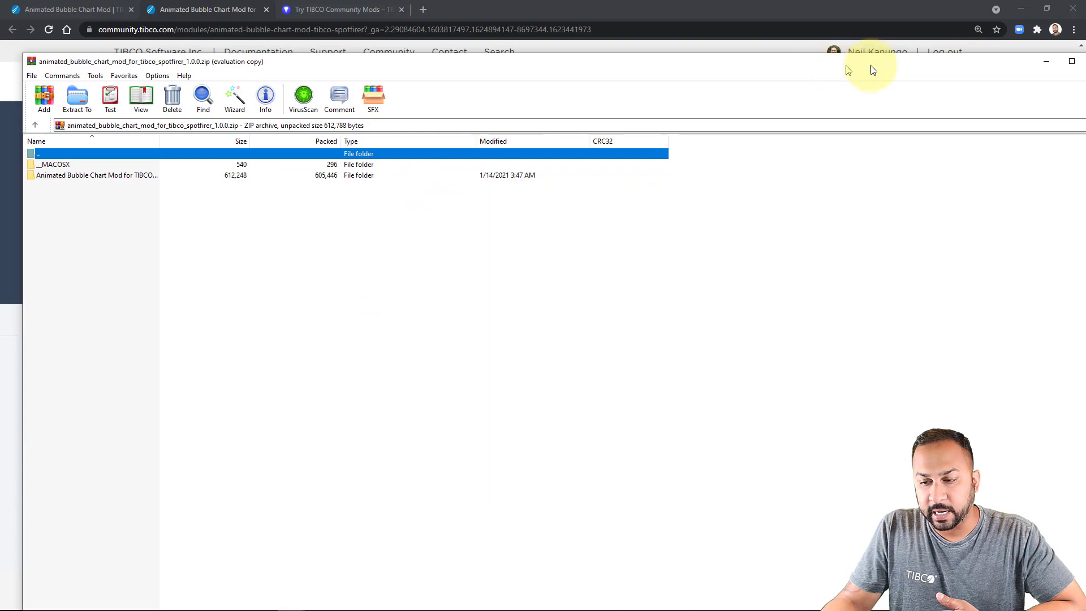
pyautogui.click(1046, 62)
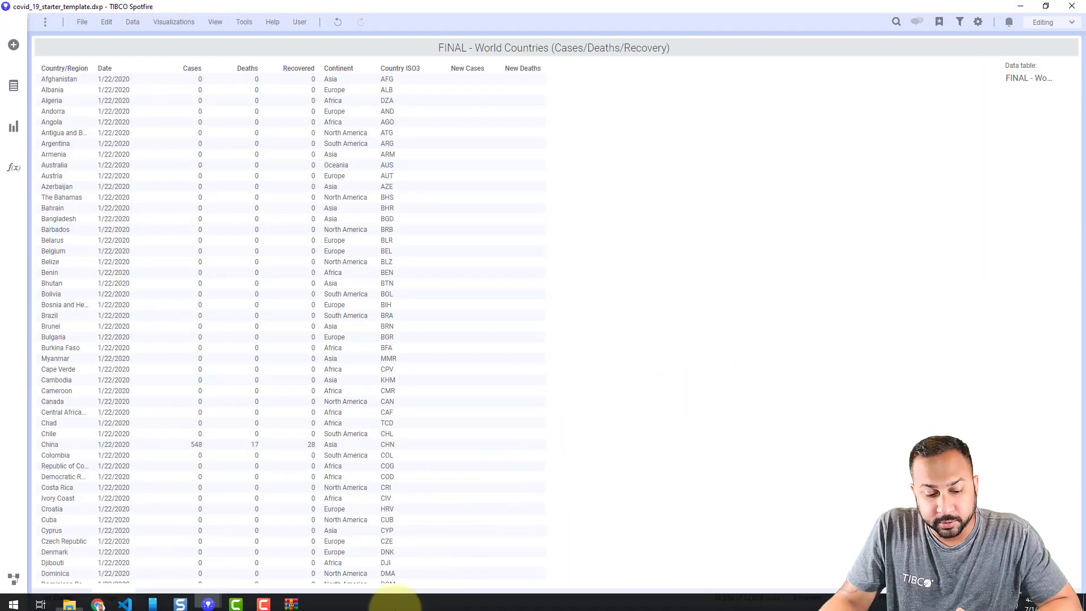
pyautogui.click(78, 600)
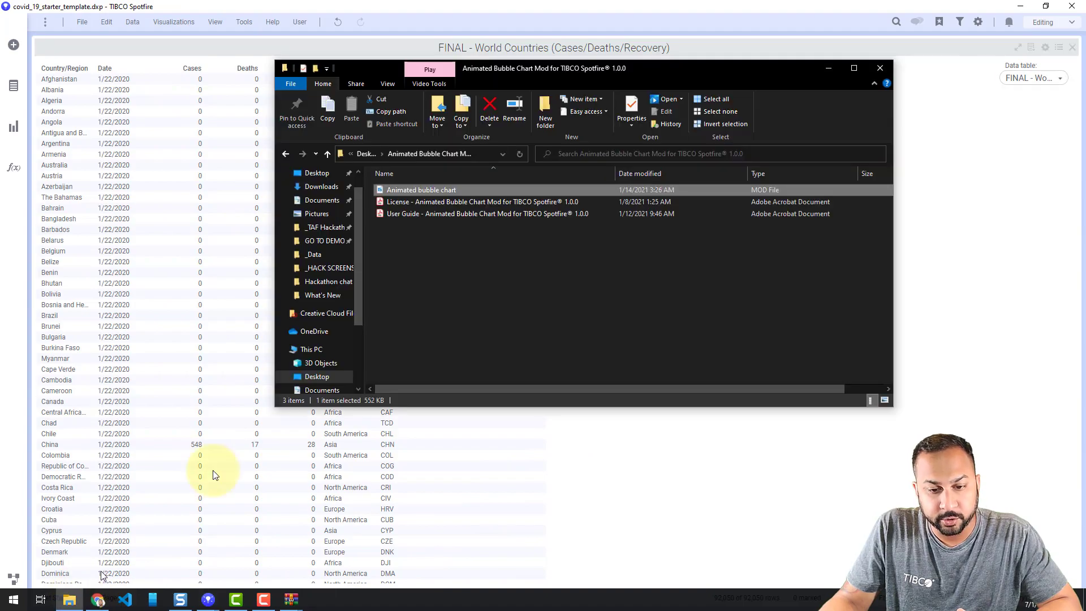
pyautogui.moveTo(436, 190); pyautogui.dragTo(596, 474)
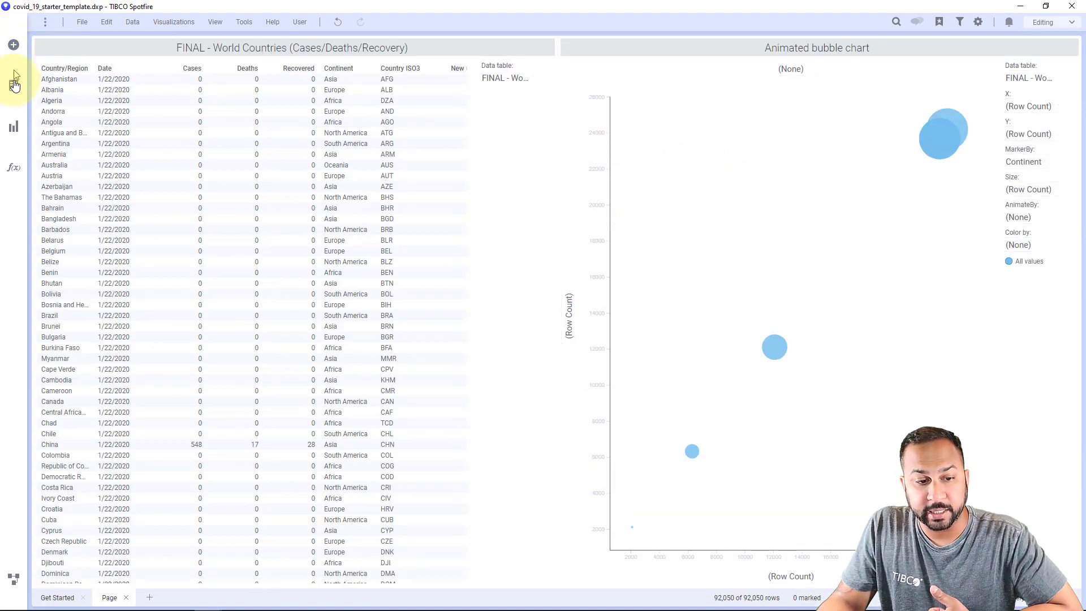
# Step: Start saving the Animated bubble chart visualization type as a library item, with its name selected for editing
pyautogui.click(14, 126)
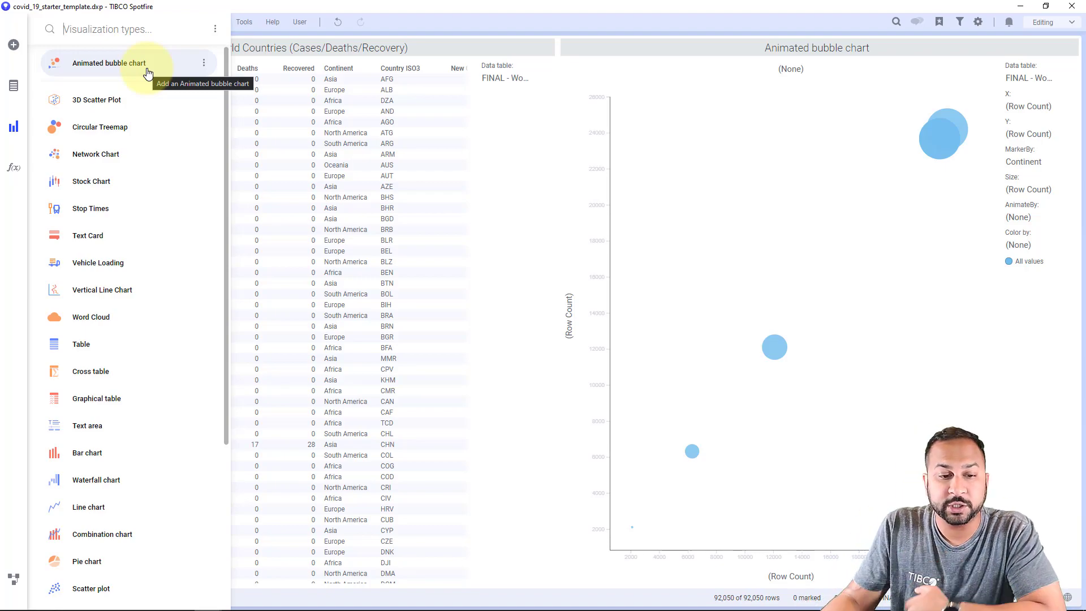
pyautogui.click(203, 62)
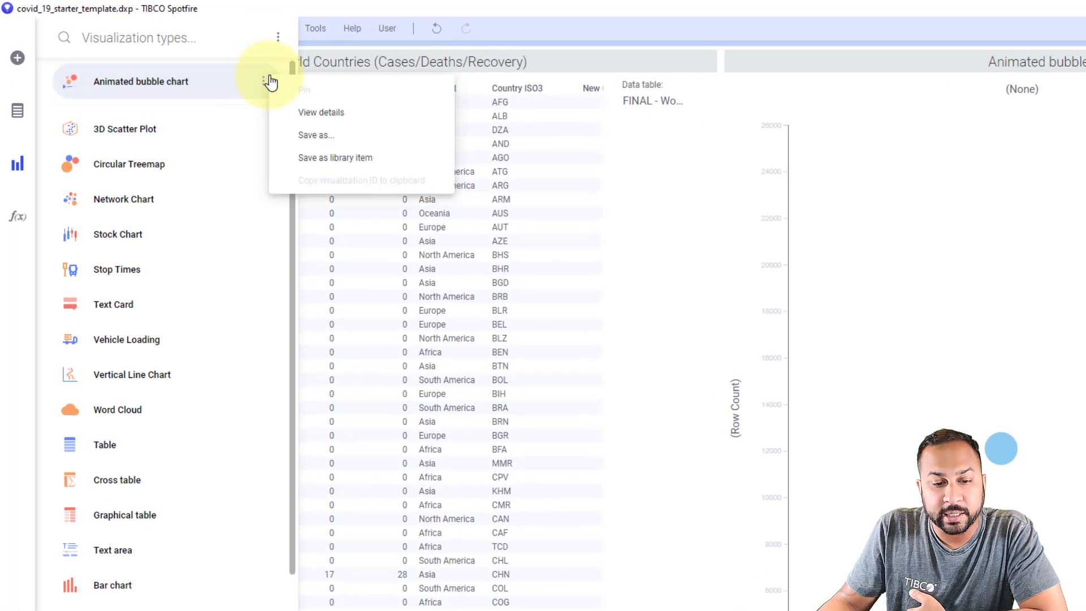
pyautogui.click(334, 160)
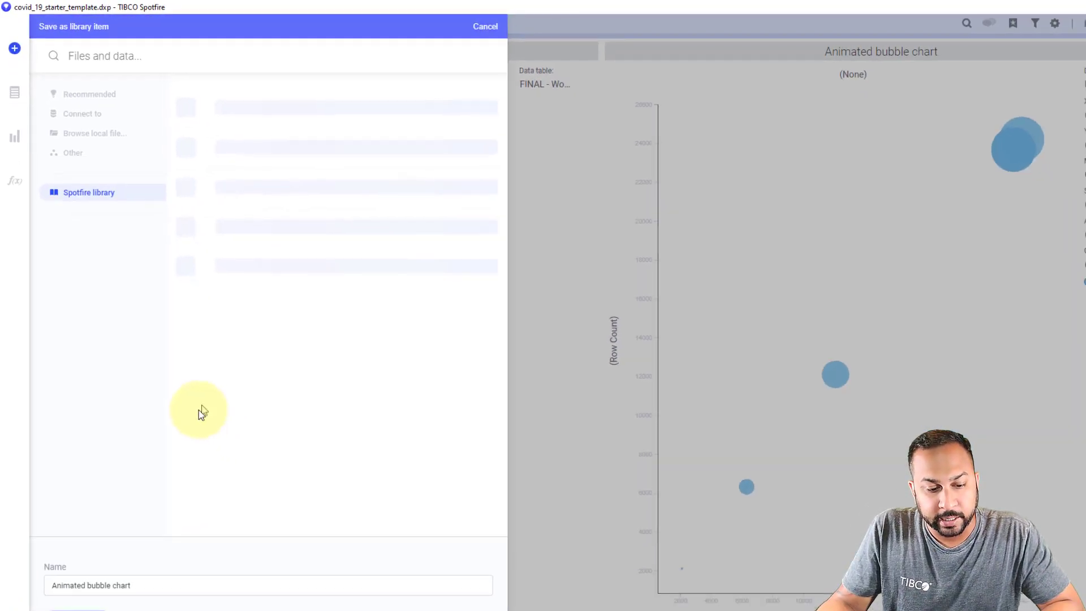
pyautogui.tripleClick(92, 585)
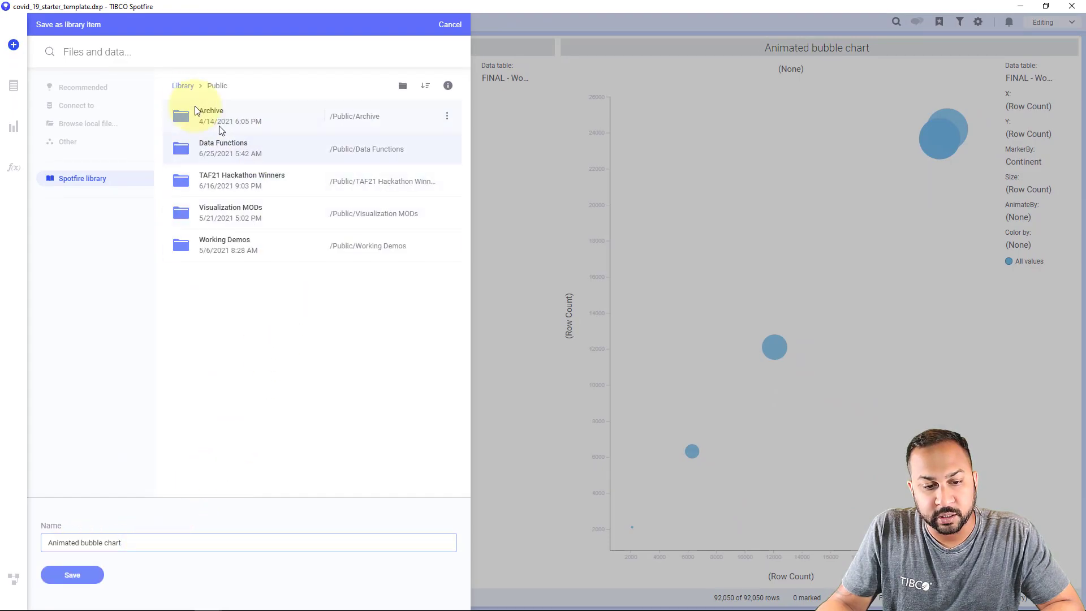
# Step: Create a New Mods folder in the library's Data Science Team folder and save the Animated bubble chart mod in it
pyautogui.click(192, 89)
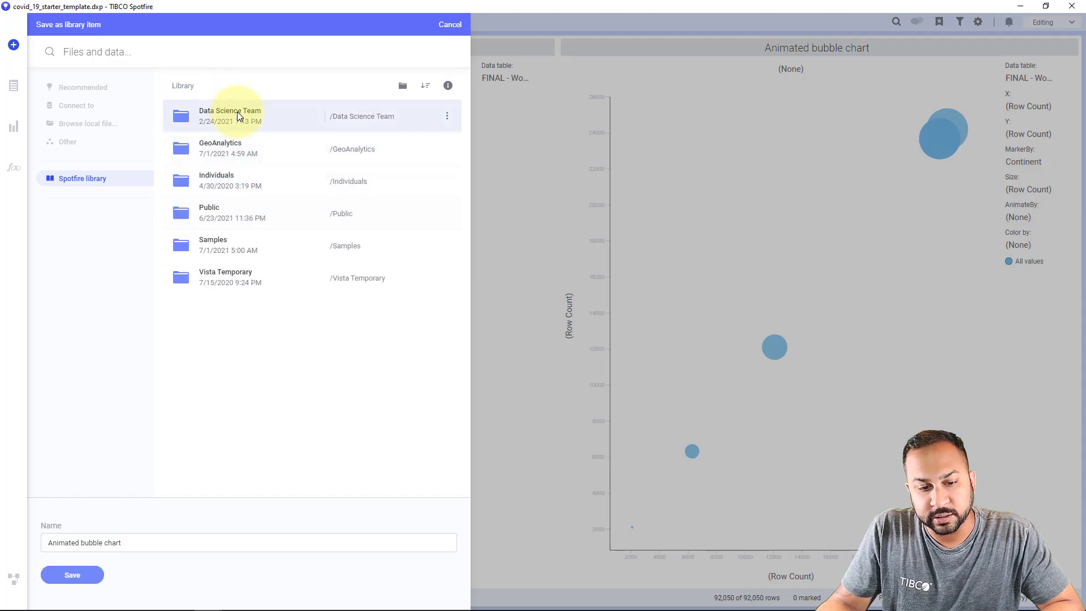
pyautogui.click(237, 111)
pyautogui.click(400, 87)
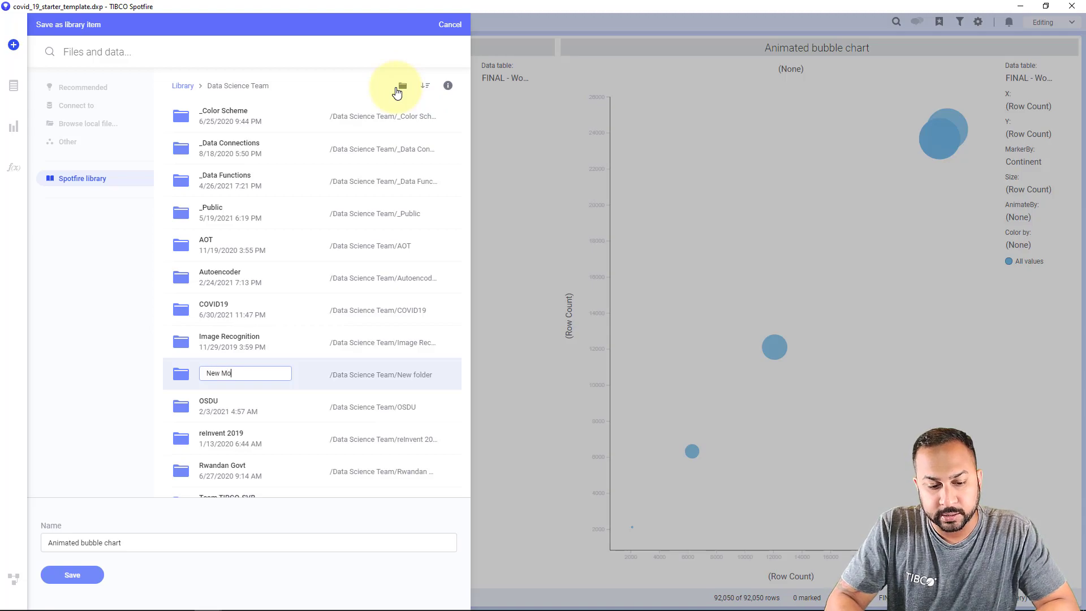
pyautogui.press('Return')
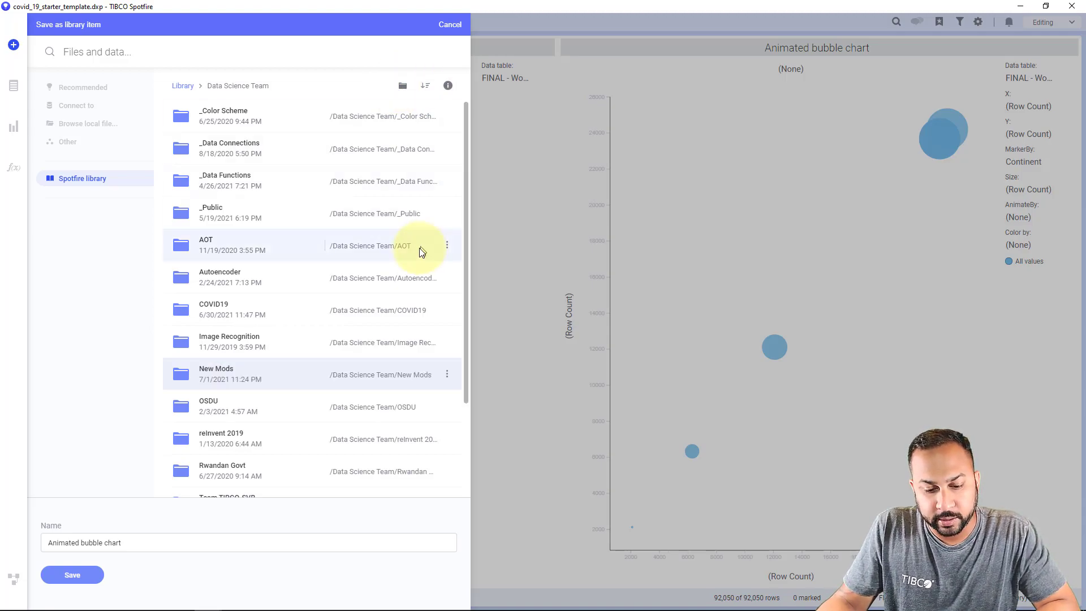
pyautogui.click(284, 374)
pyautogui.click(84, 575)
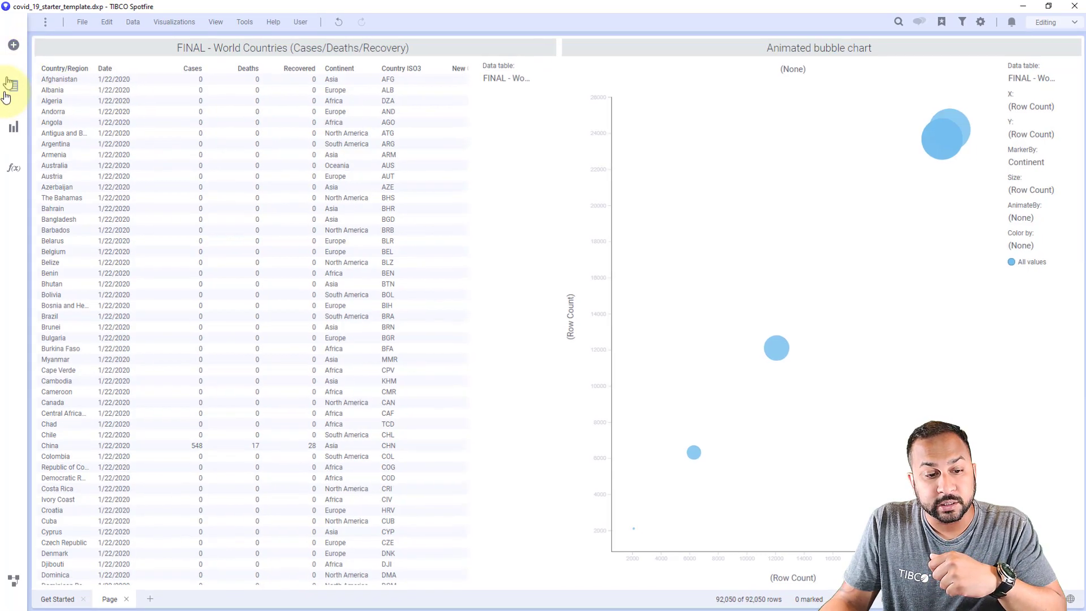
# Step: Find the visualization mods stored in the Spotfire library, and clear the type::mod search
pyautogui.click(13, 127)
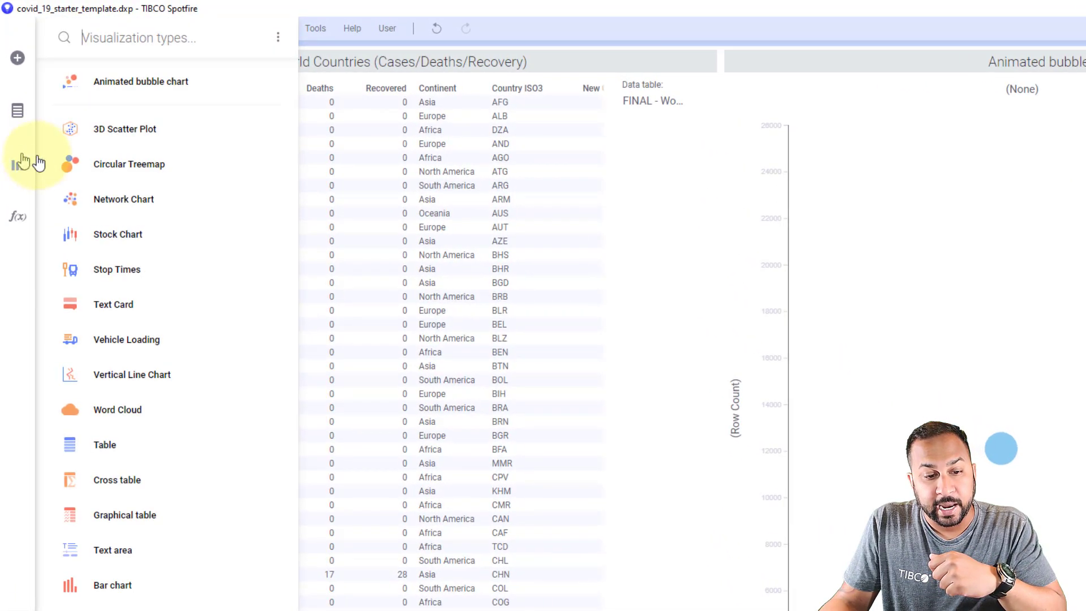
pyautogui.click(279, 38)
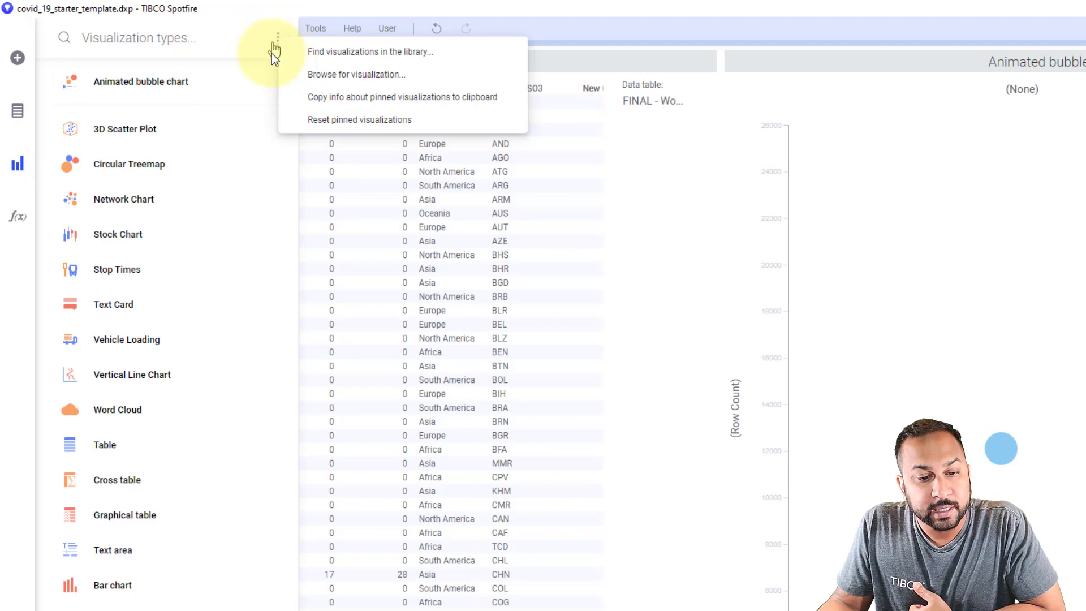
pyautogui.click(316, 54)
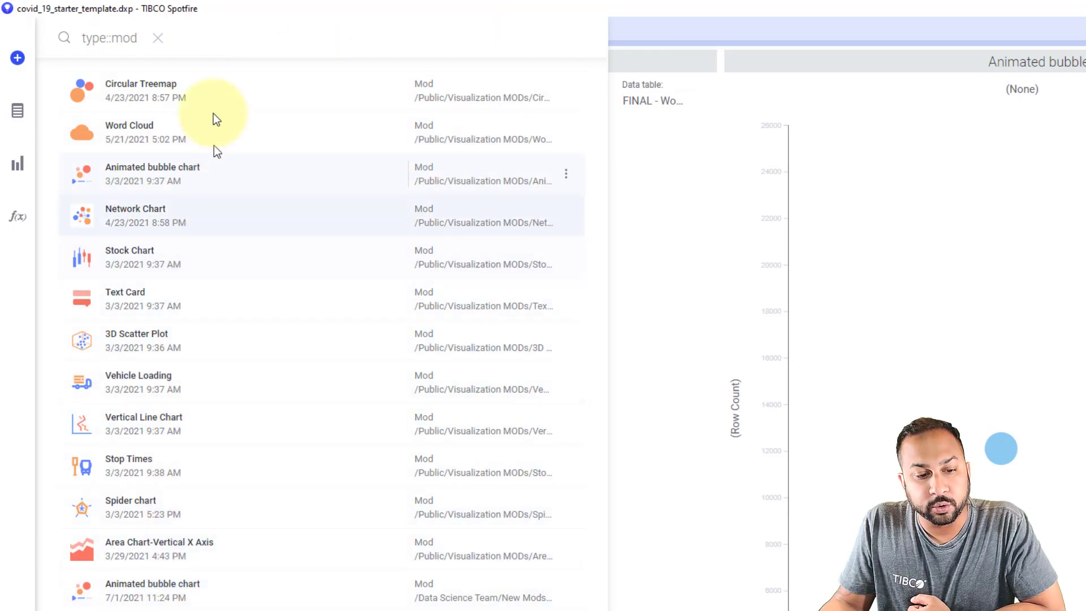
pyautogui.click(158, 41)
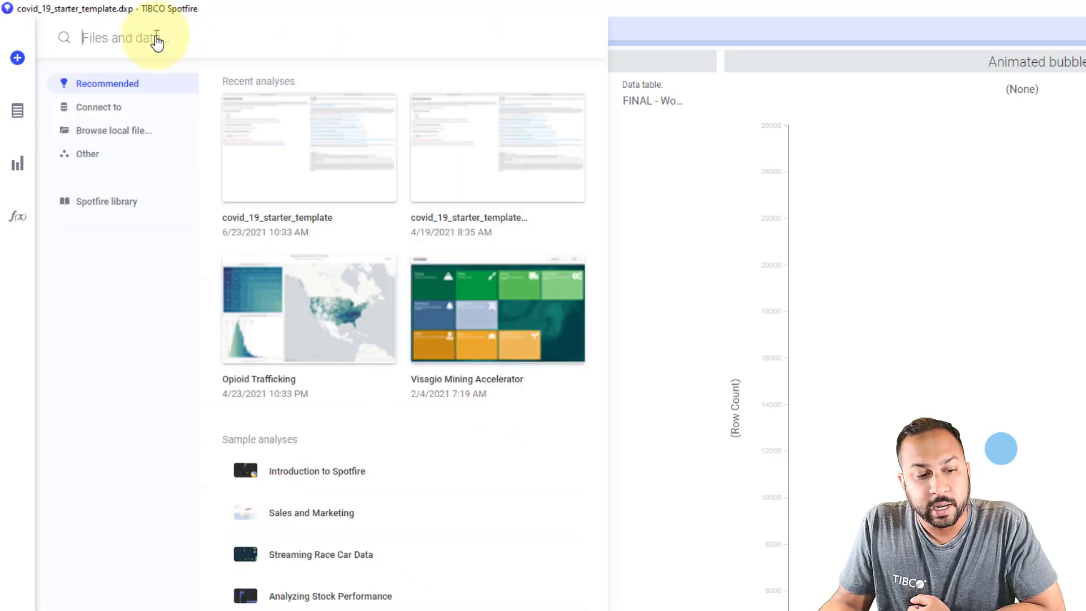
# Step: Pin the Animated bubble chart mod to the list of available visualization types
pyautogui.click(11, 167)
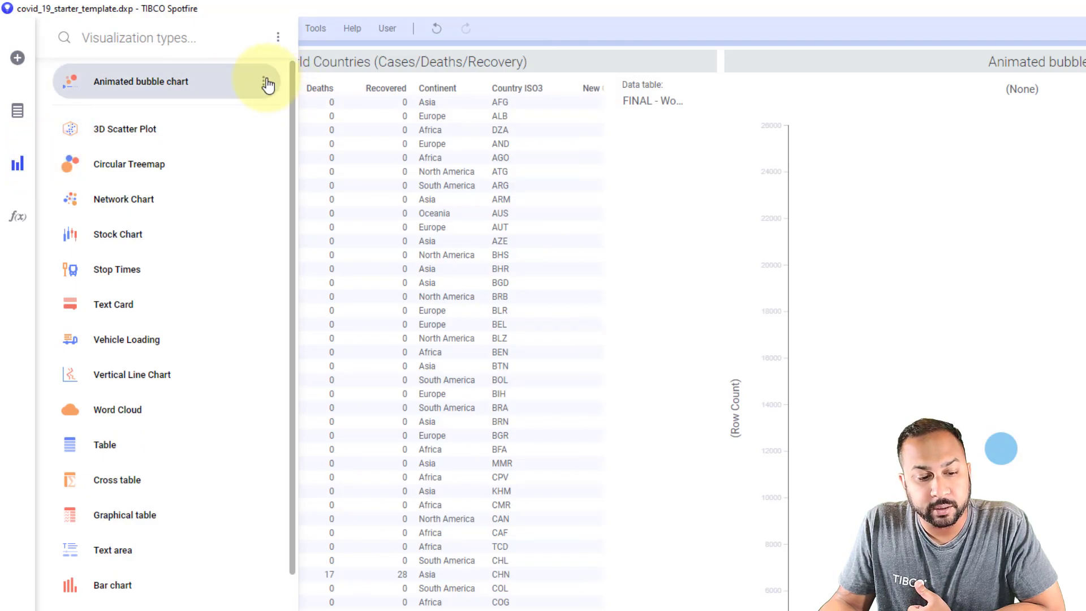
pyautogui.click(267, 84)
pyautogui.click(294, 93)
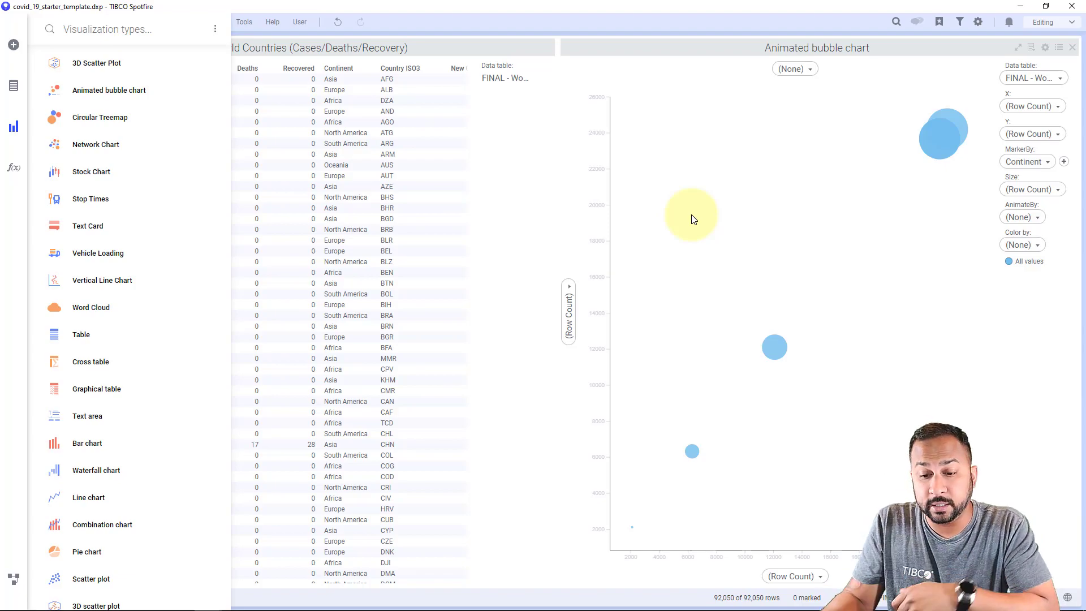
# Step: Set the bubble chart's Y axis to Cases with the Max aggregation
pyautogui.click(571, 283)
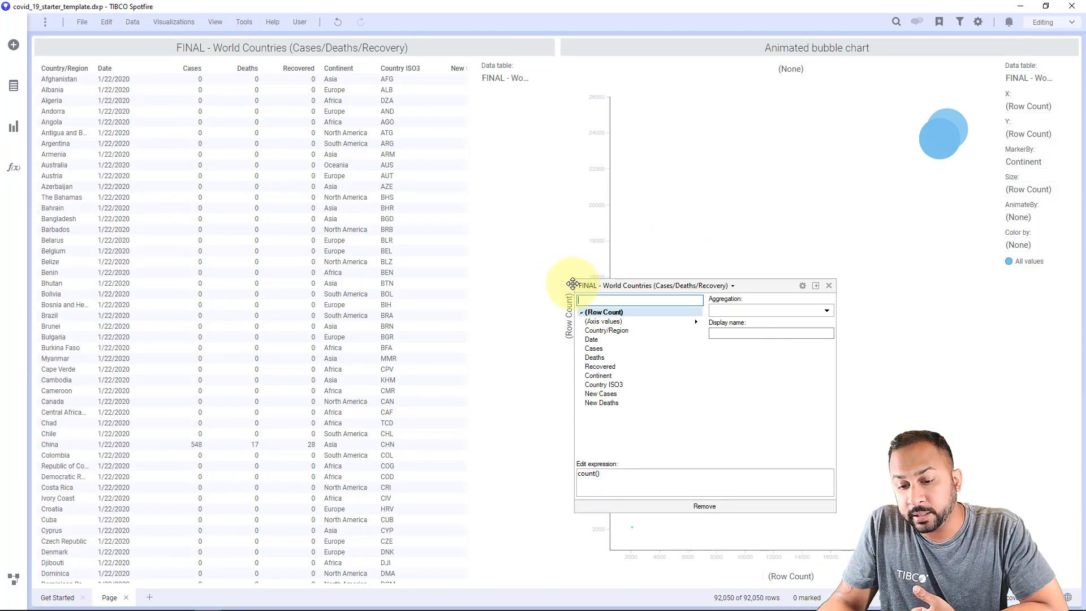
pyautogui.click(597, 347)
pyautogui.click(750, 310)
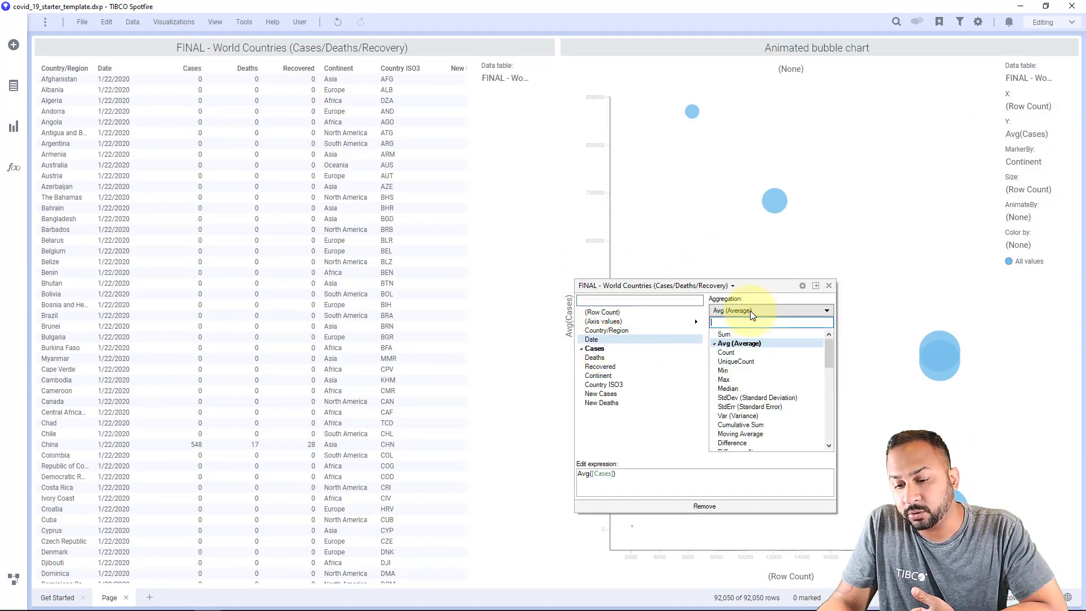
pyautogui.click(734, 377)
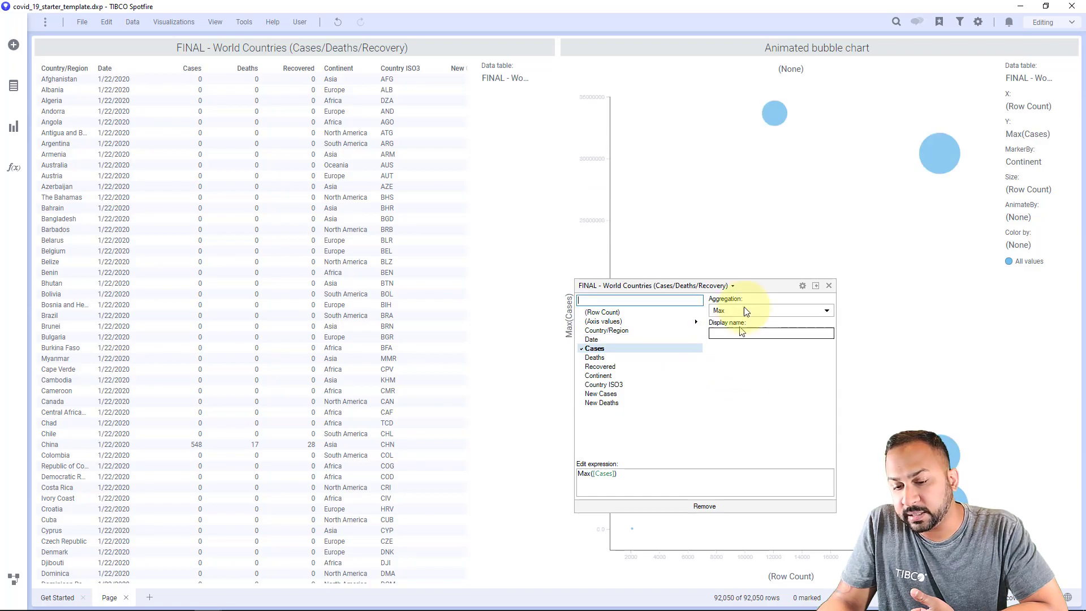
pyautogui.click(740, 256)
# Step: Set the bubble chart's X axis to Deaths with the Max aggregation
pyautogui.click(820, 575)
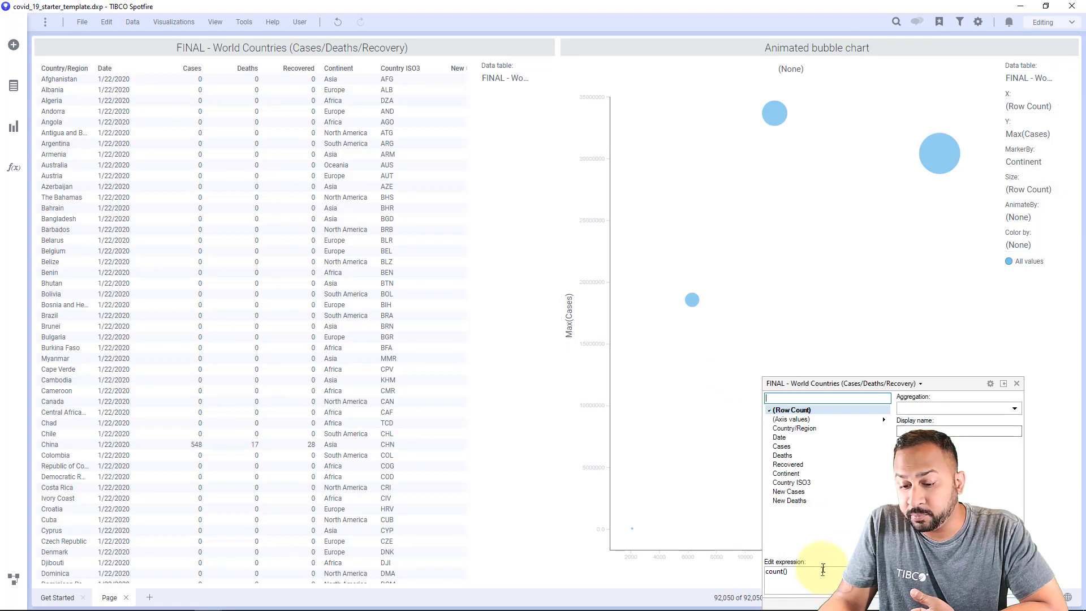
pyautogui.click(802, 456)
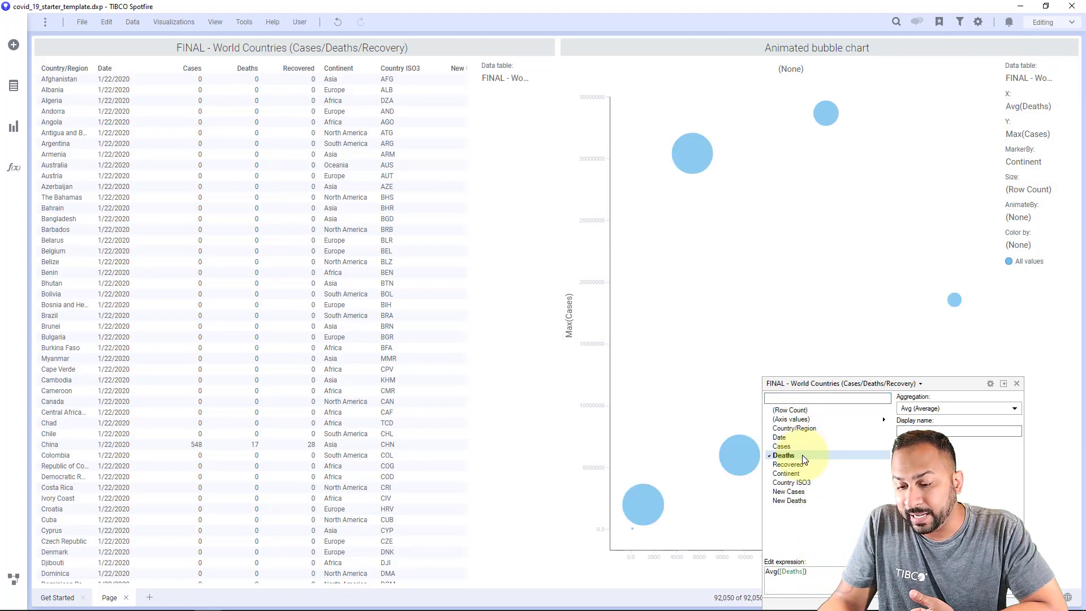
pyautogui.click(946, 406)
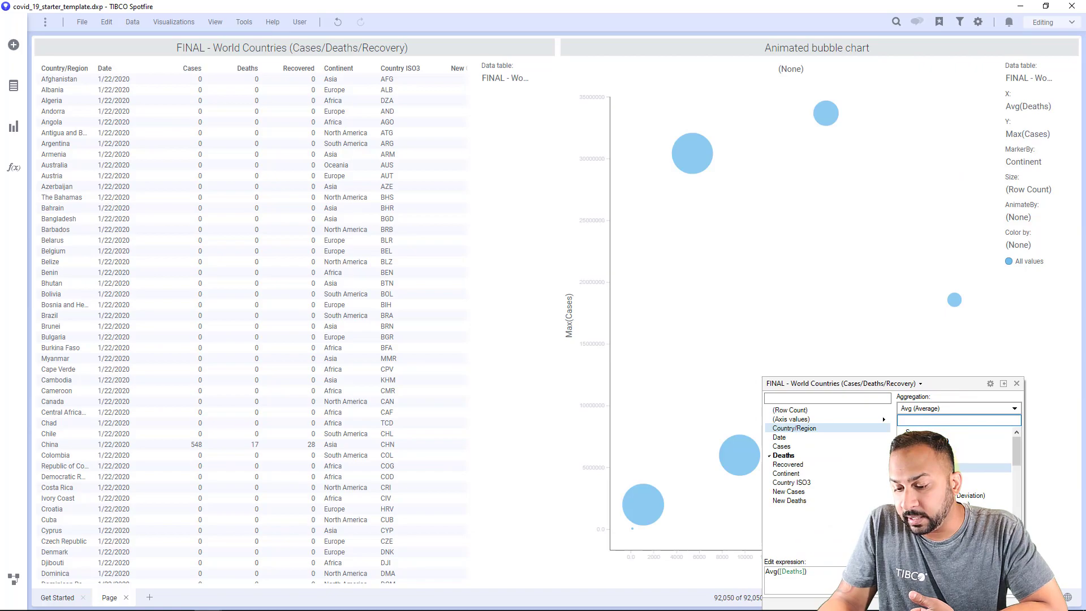
pyautogui.click(946, 450)
pyautogui.click(843, 306)
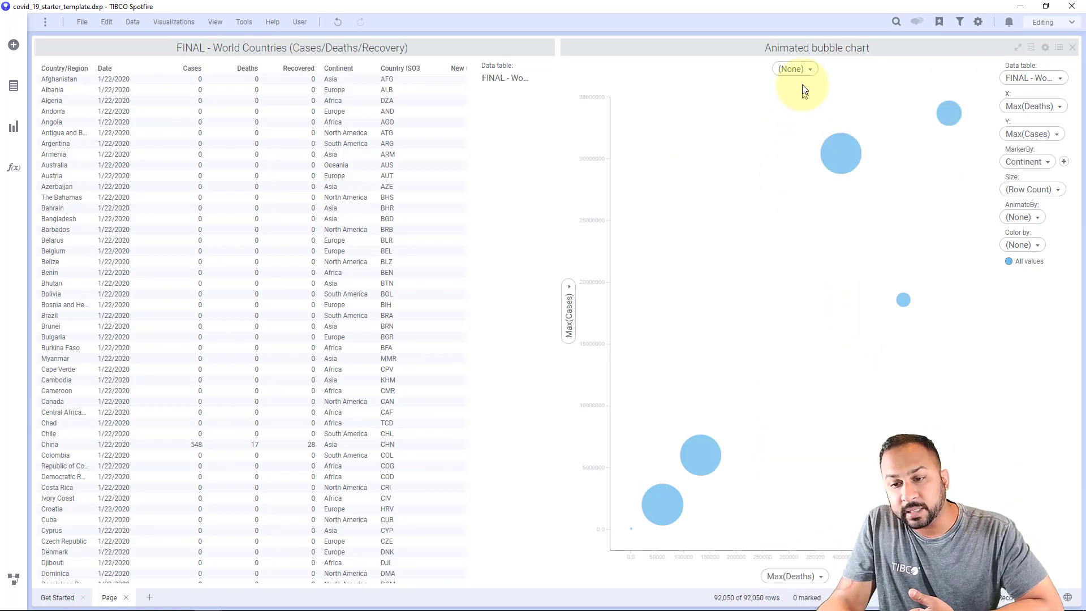
# Step: Animate the bubble chart by Date, and remove the FINAL - World Countries table visualization from the page
pyautogui.click(803, 69)
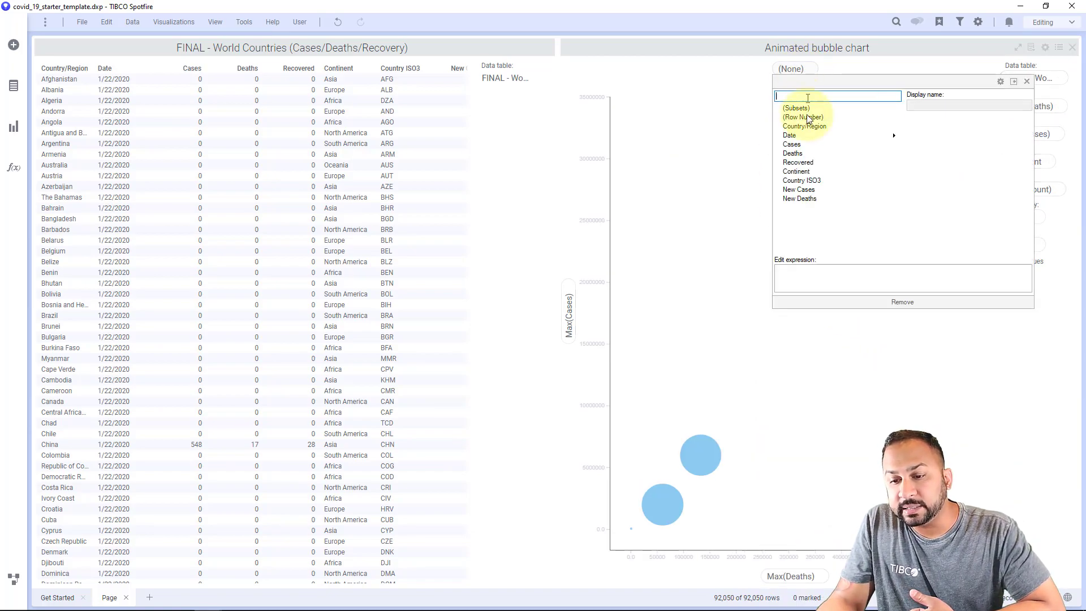
pyautogui.moveTo(824, 136)
pyautogui.click(949, 138)
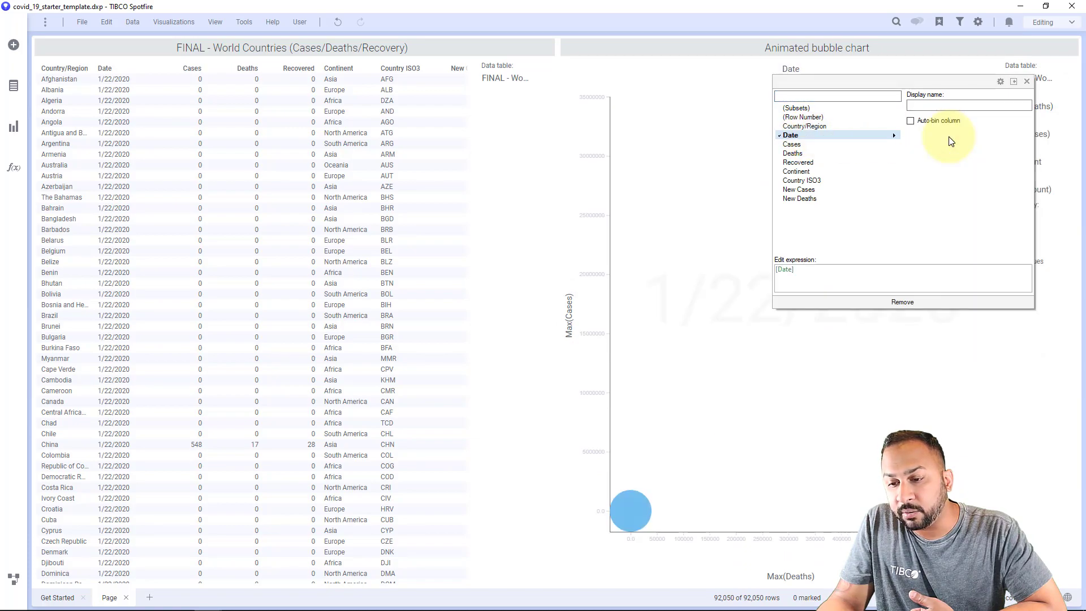
pyautogui.click(667, 326)
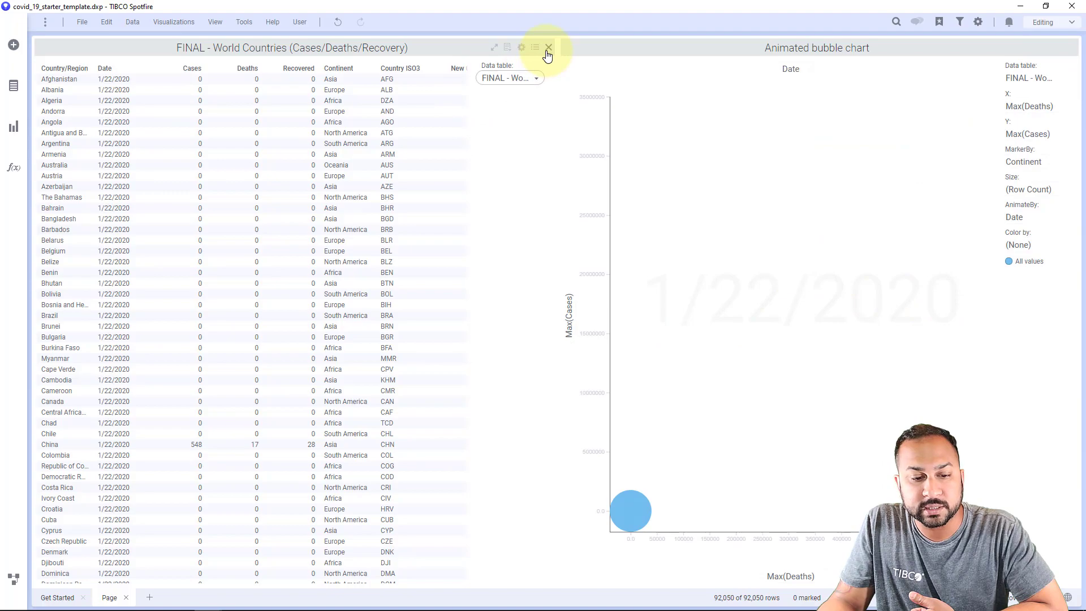
pyautogui.click(547, 48)
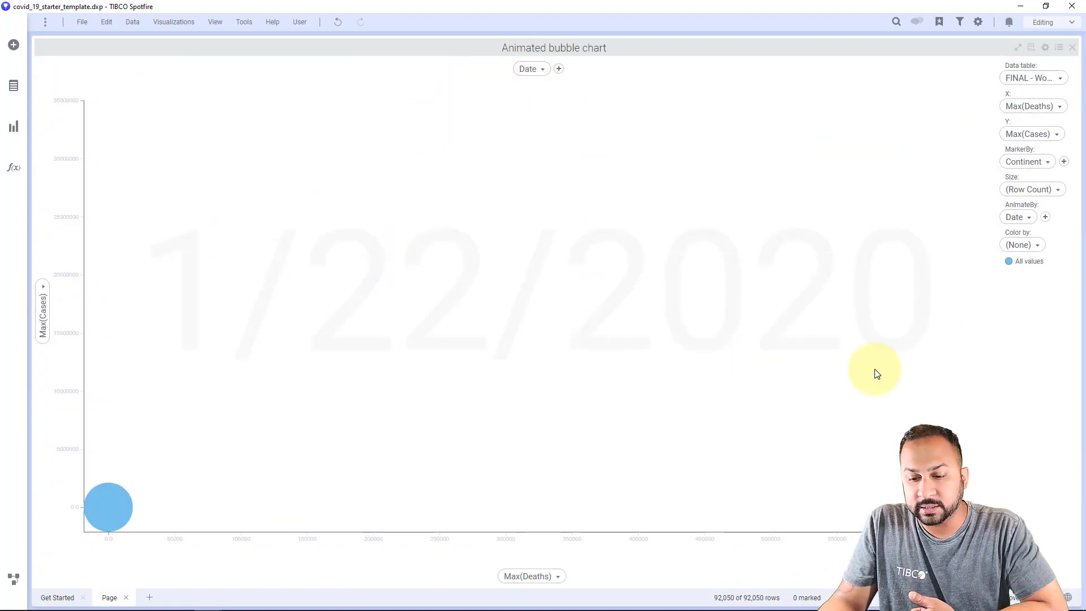
# Step: Color the bubbles by Country/Region and set MarkerBy to Country/Region
pyautogui.click(1022, 245)
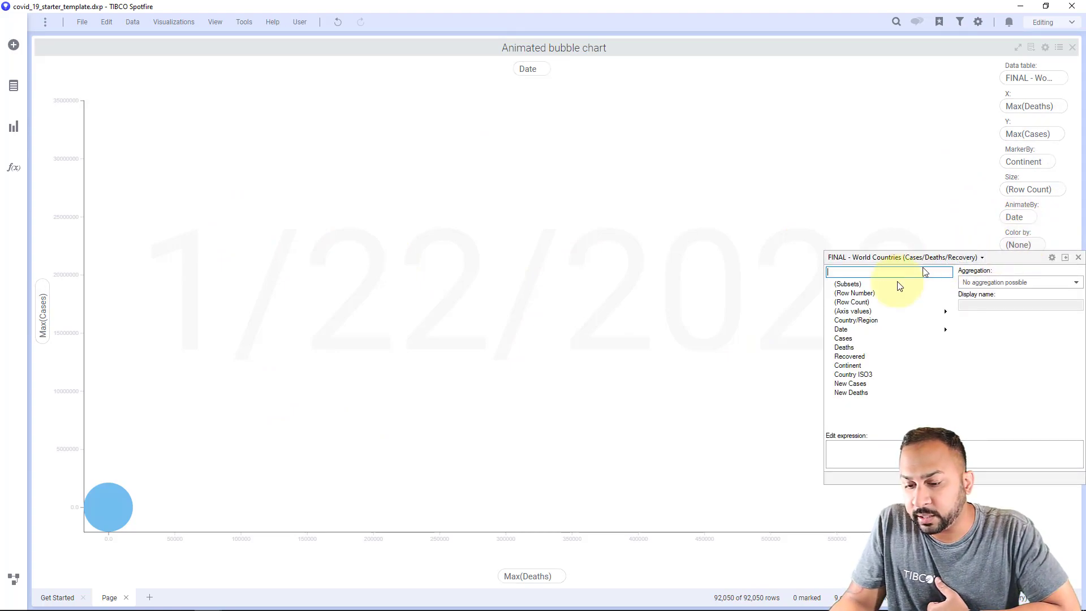
pyautogui.click(720, 306)
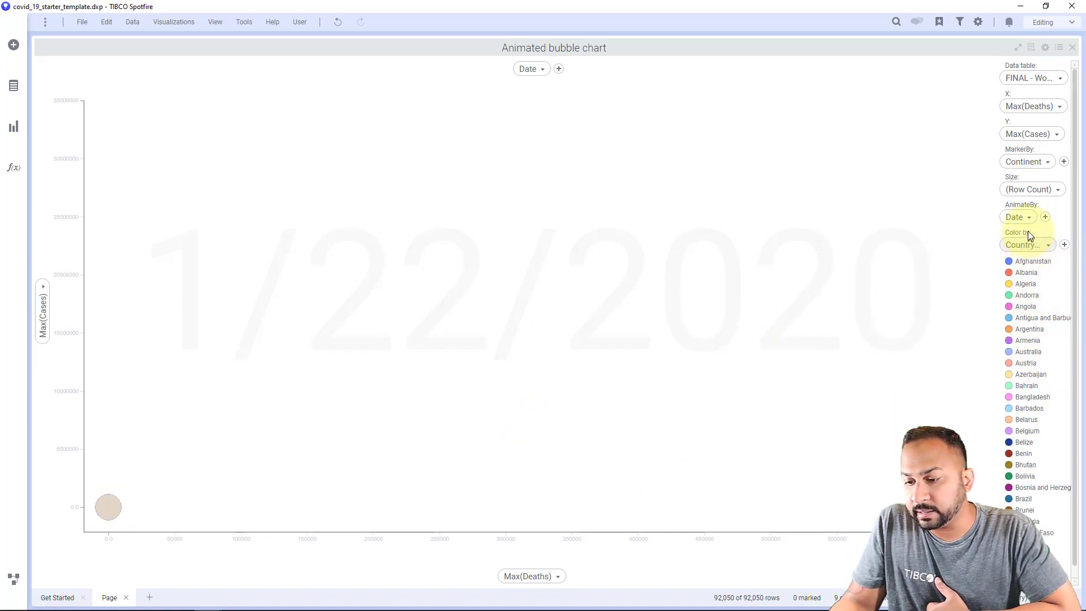
pyautogui.click(1023, 163)
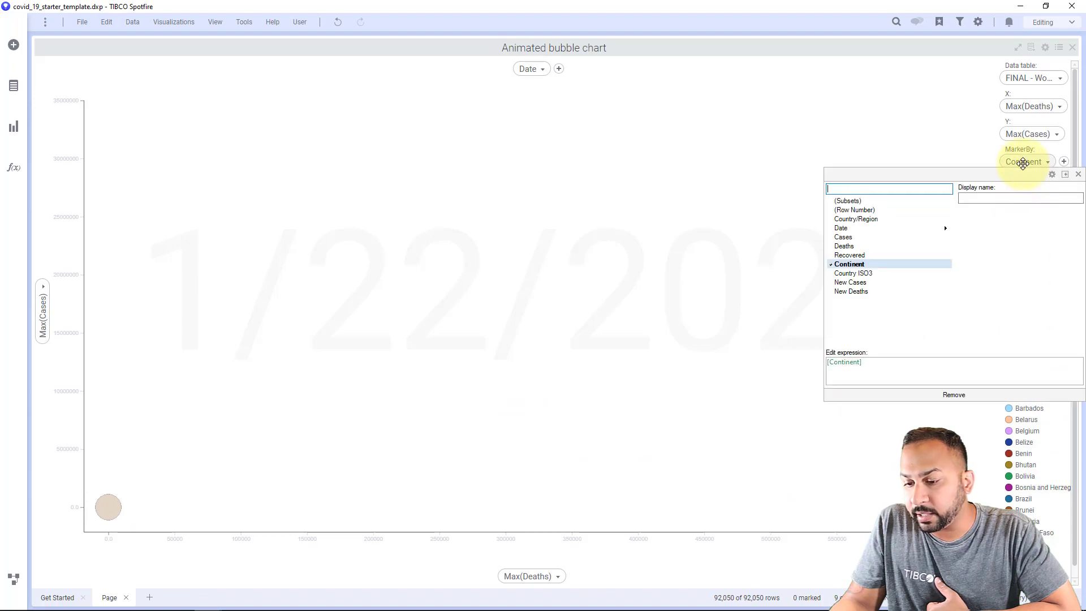
pyautogui.click(893, 221)
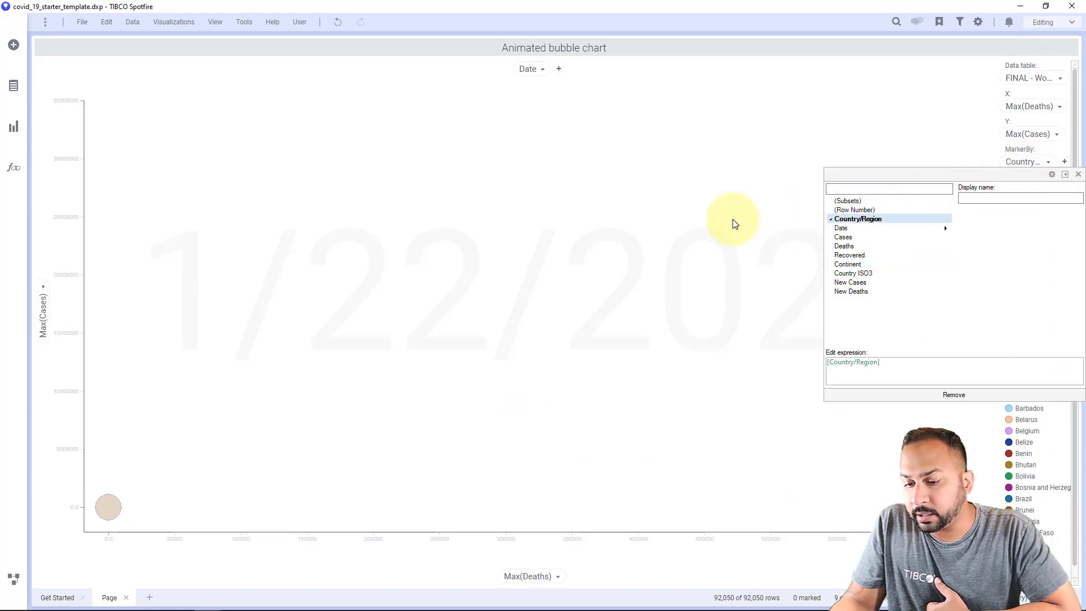
# Step: Color the bubbles by the average of New Cases
pyautogui.click(1033, 243)
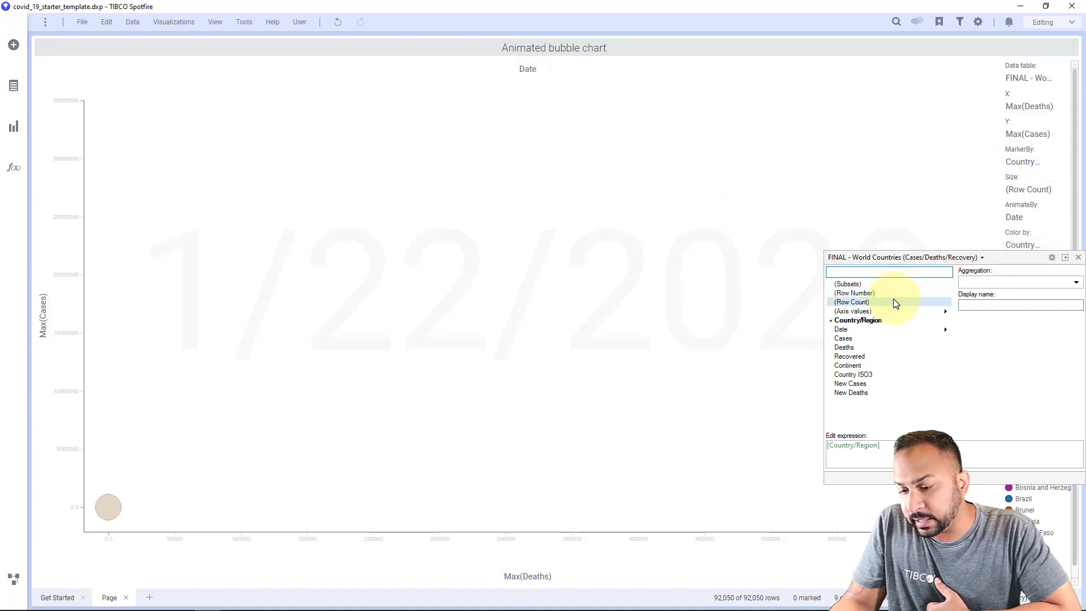
pyautogui.click(886, 383)
pyautogui.click(739, 359)
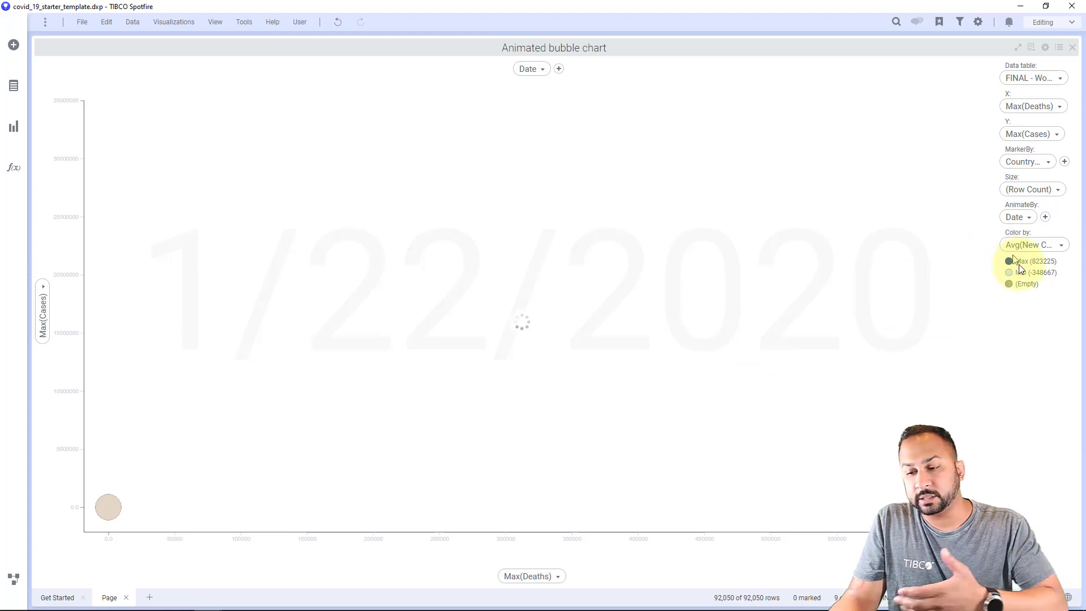
# Step: Set the color gradient of the bubbles to bright red for the maximum and light green for the minimum
pyautogui.click(1016, 262)
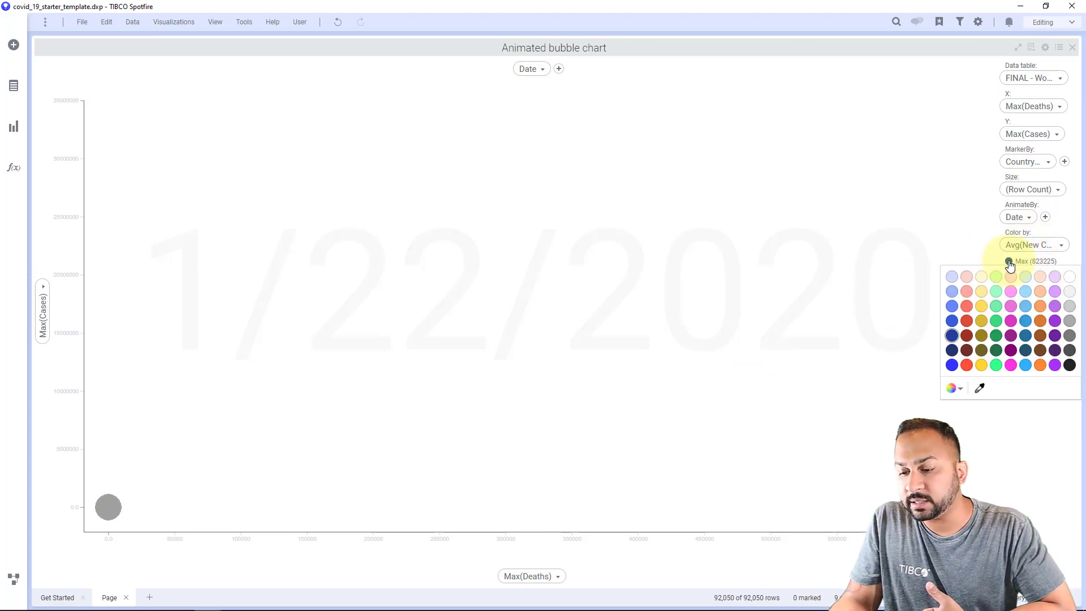
pyautogui.click(982, 321)
pyautogui.click(1010, 273)
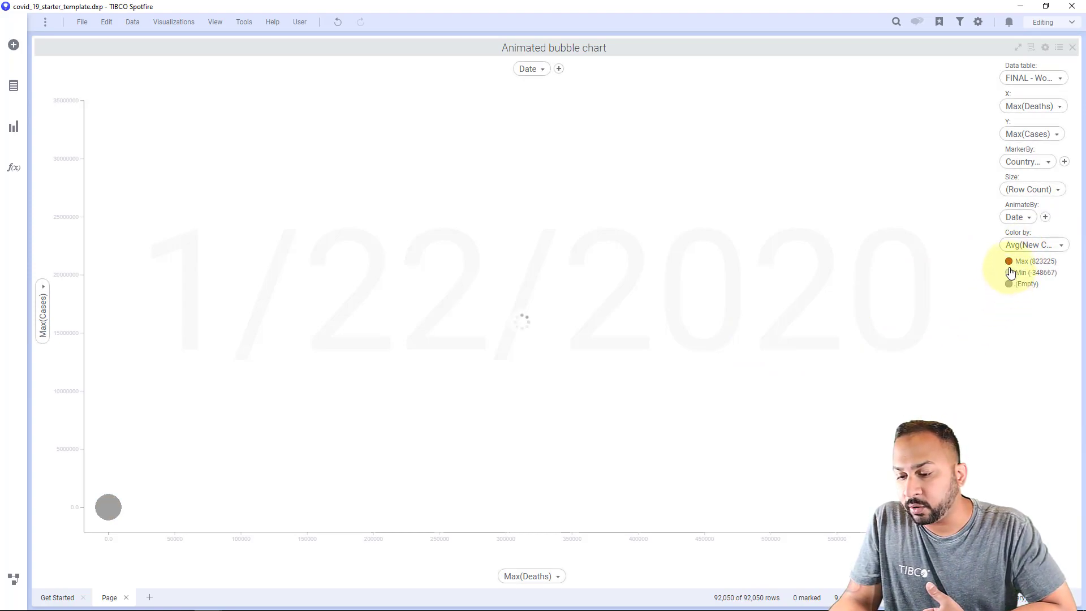
pyautogui.click(996, 304)
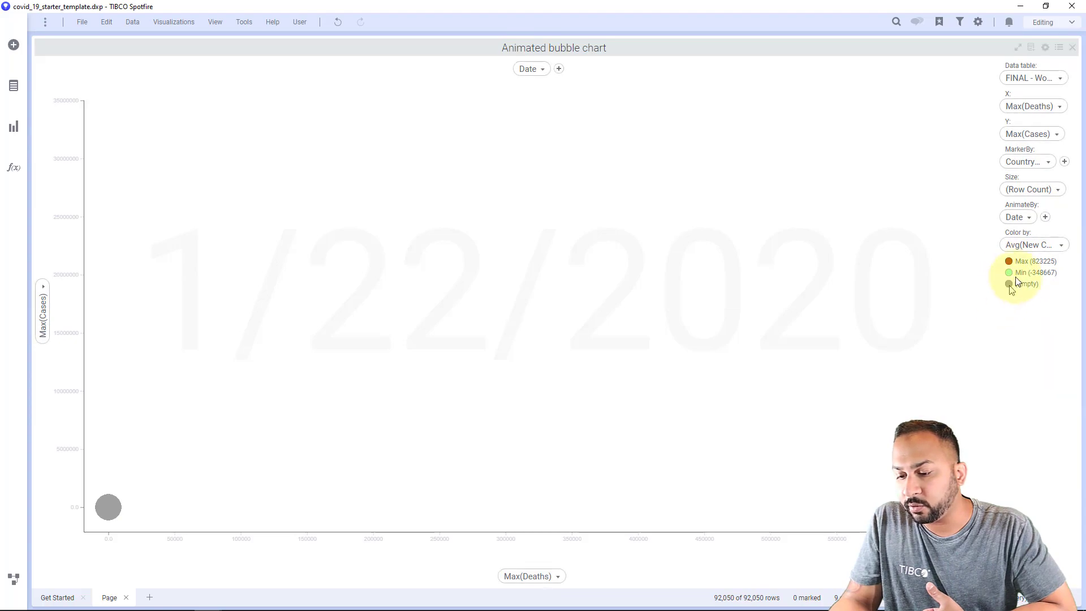
pyautogui.click(1009, 261)
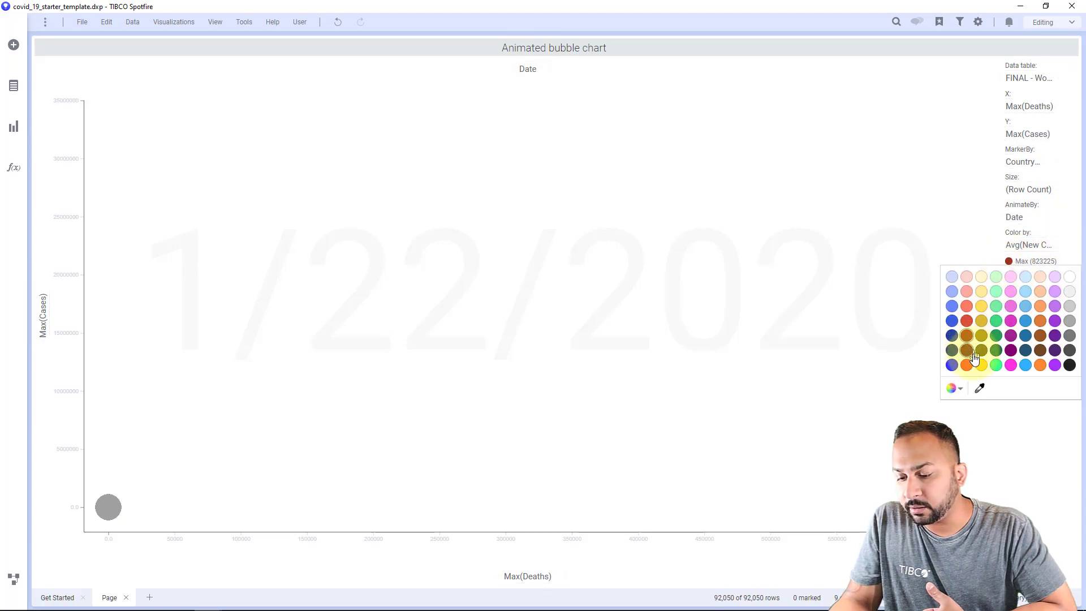
pyautogui.click(967, 364)
# Step: Size the bubbles by the average of New Cases, and dismiss the open column selectors
pyautogui.click(1022, 191)
pyautogui.click(1025, 189)
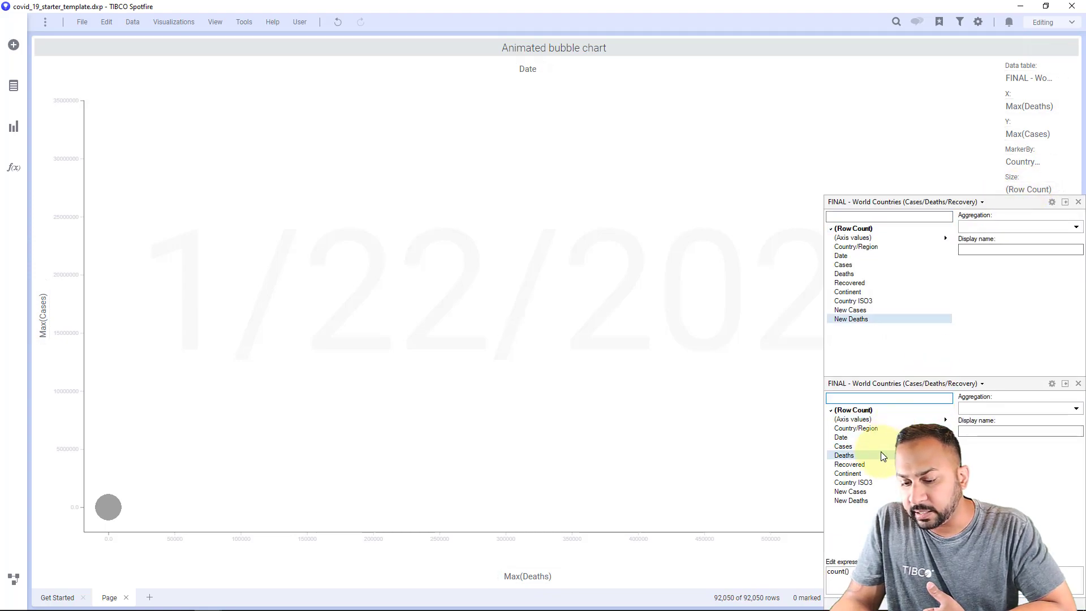
pyautogui.click(872, 491)
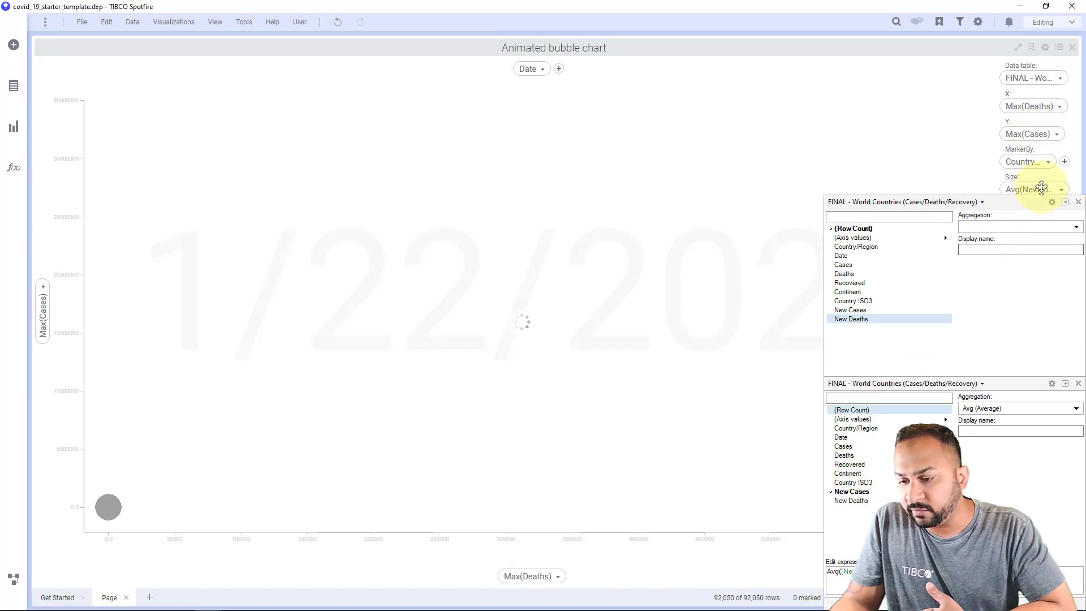
pyautogui.click(974, 139)
pyautogui.click(967, 116)
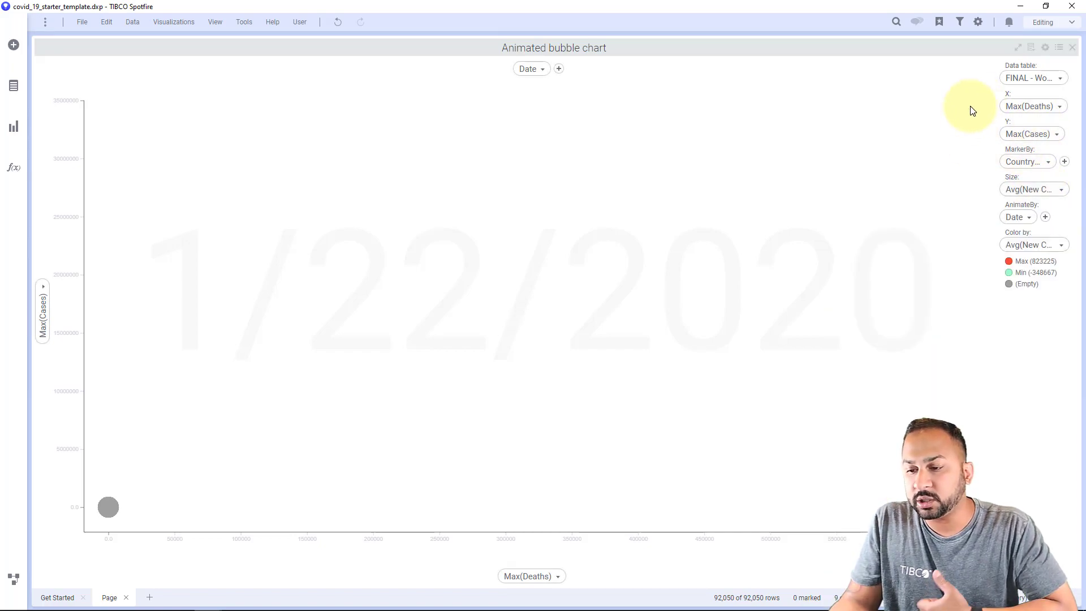
# Step: Review the setting categories in the Animated bubble chart's properties, and close them without changes
pyautogui.click(1045, 47)
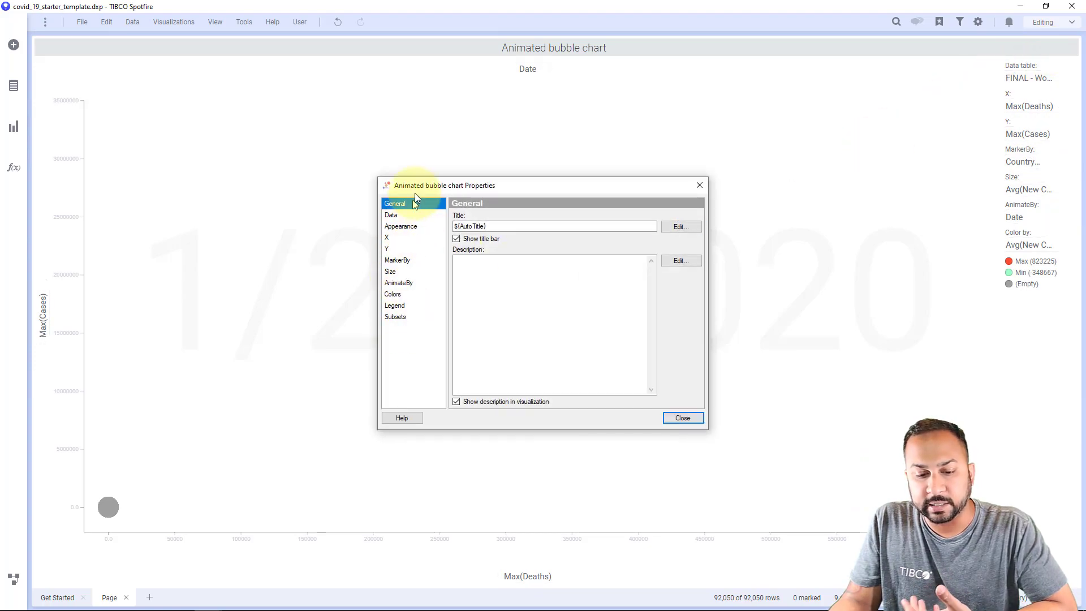
pyautogui.click(682, 418)
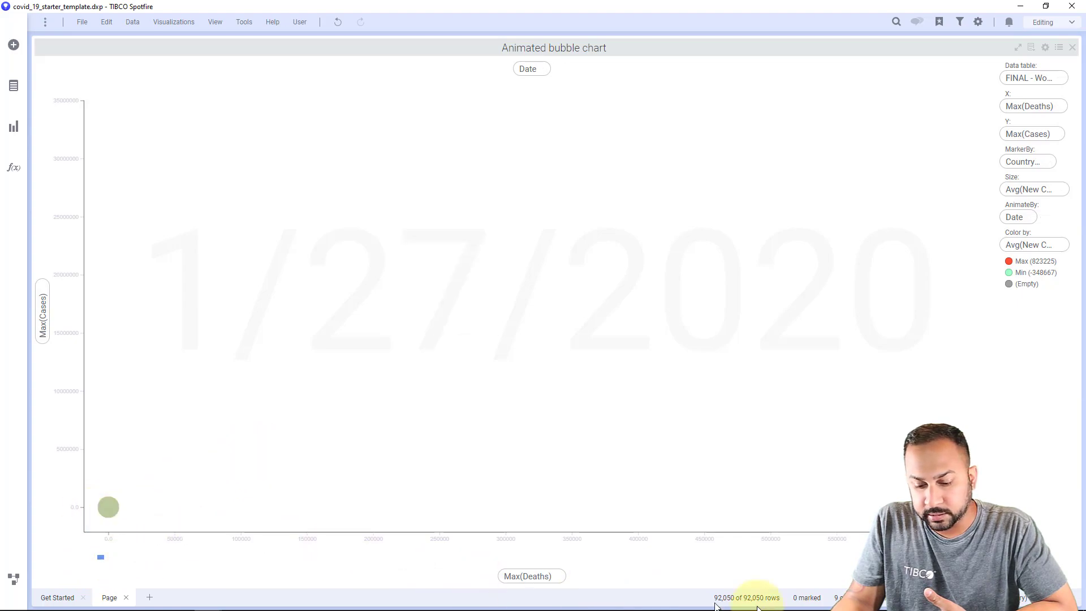
# Step: Advance the date animation to 5/23/2020 and mark all the bubbles near the chart's origin with a rectangle
pyautogui.click(987, 562)
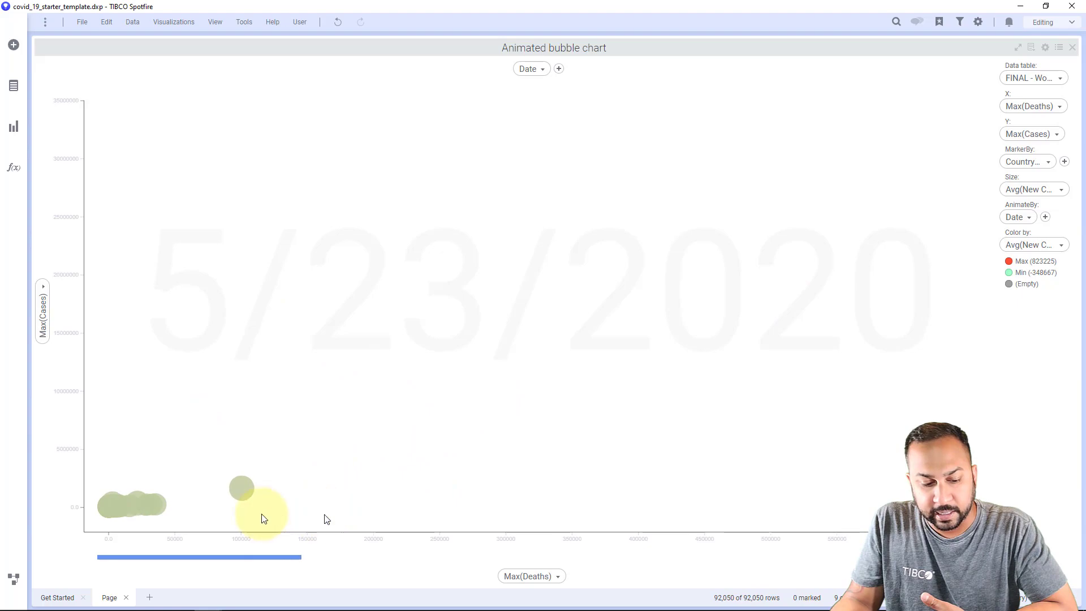
pyautogui.moveTo(331, 513); pyautogui.dragTo(71, 451)
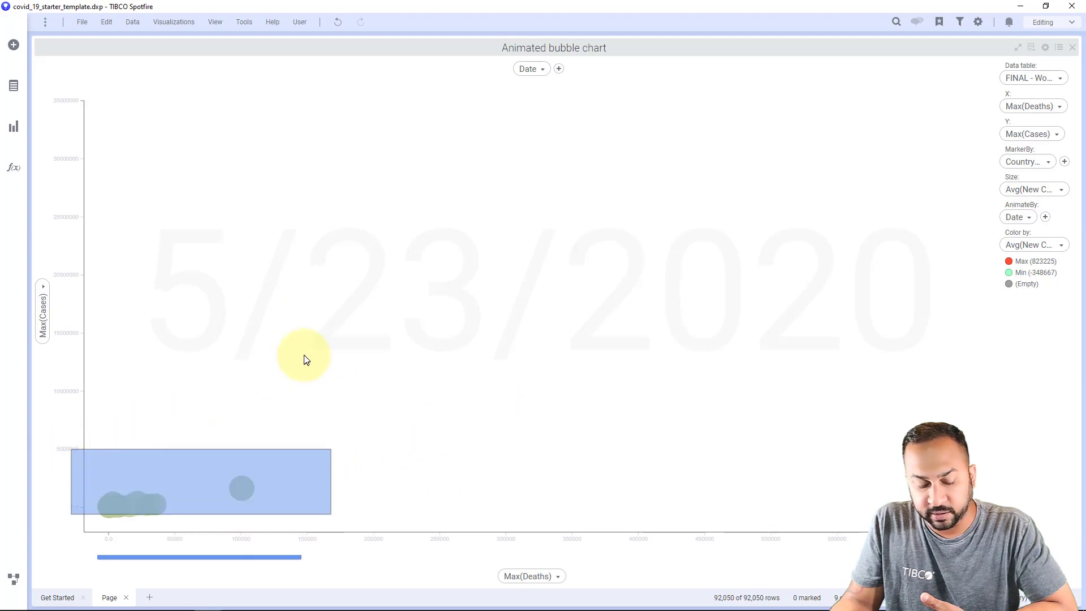